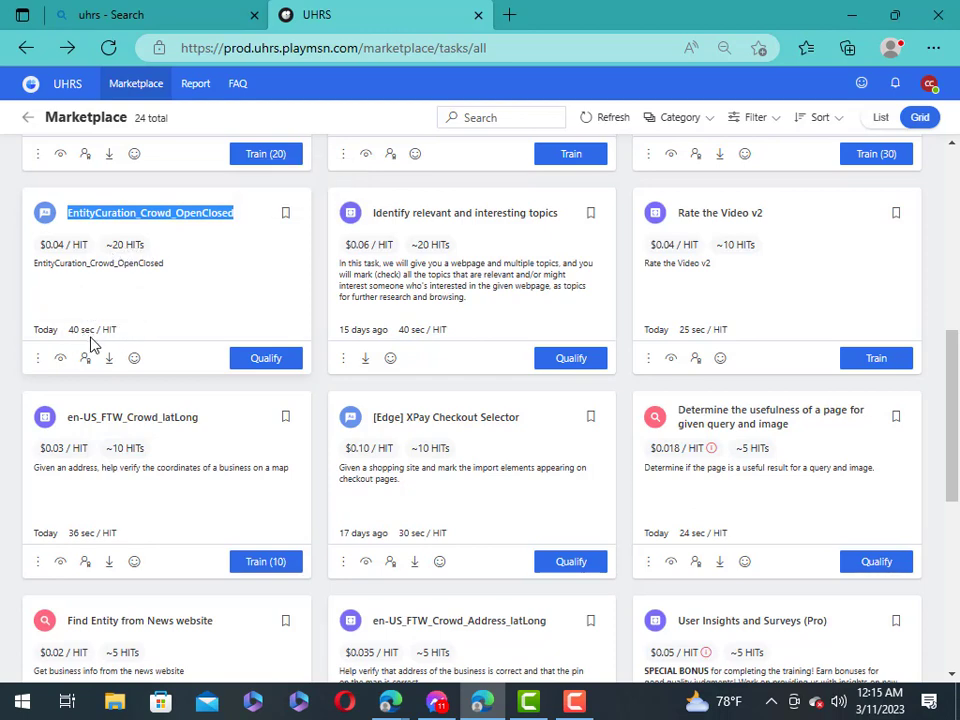
Check the pay, time and qualification details of the EntityCuration_Crowd_OpenClosed task and start its qualification test.
left_click_drag(69, 331, 95, 340)
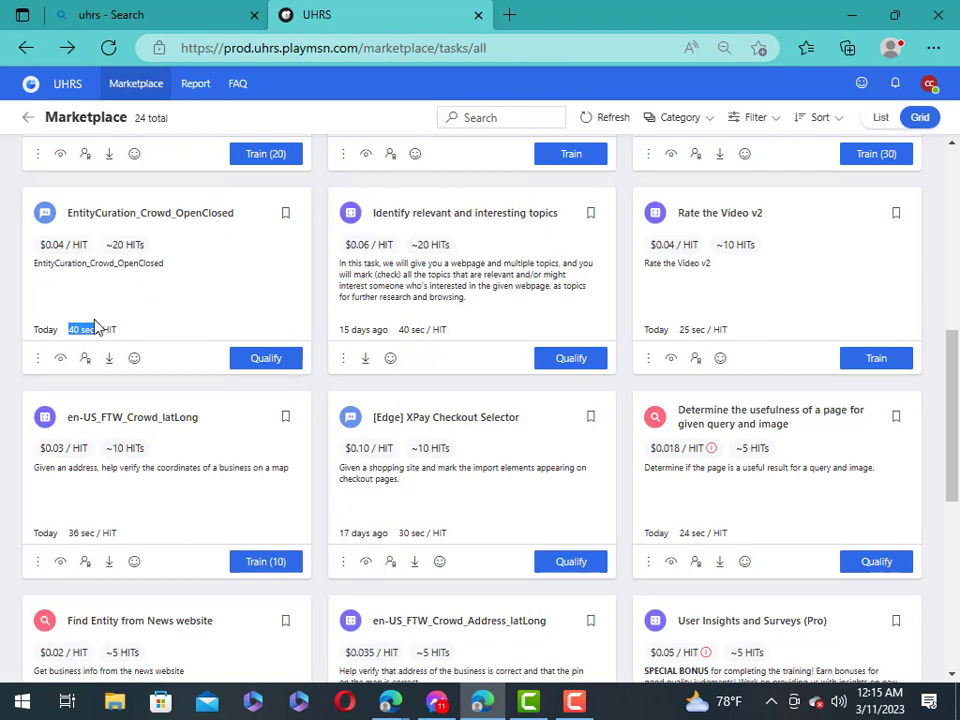
left_click(36, 280)
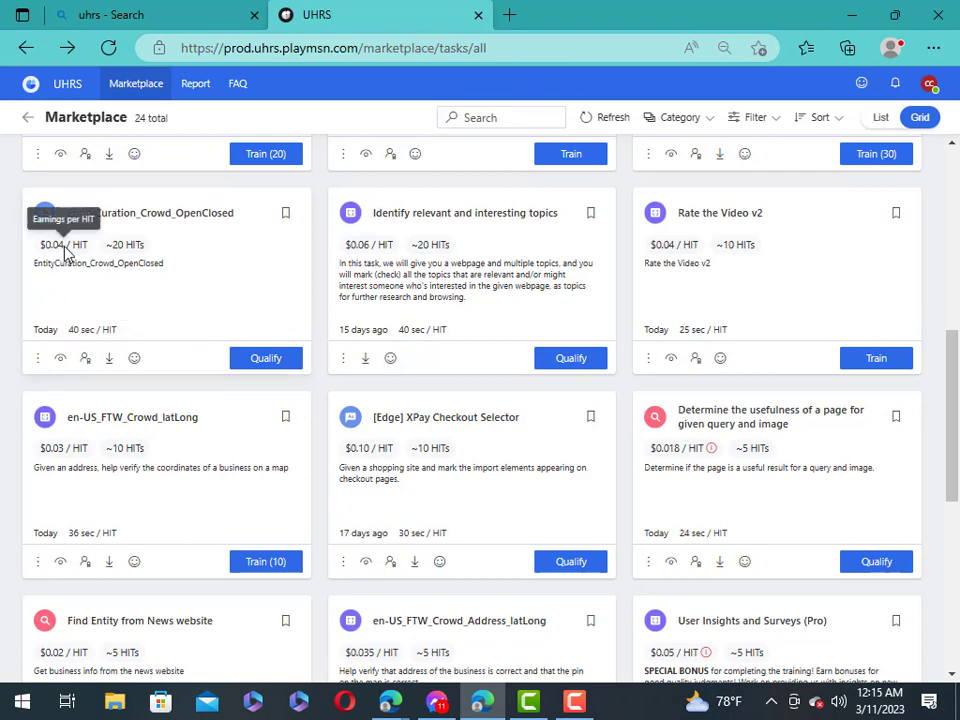
left_click_drag(64, 250, 40, 247)
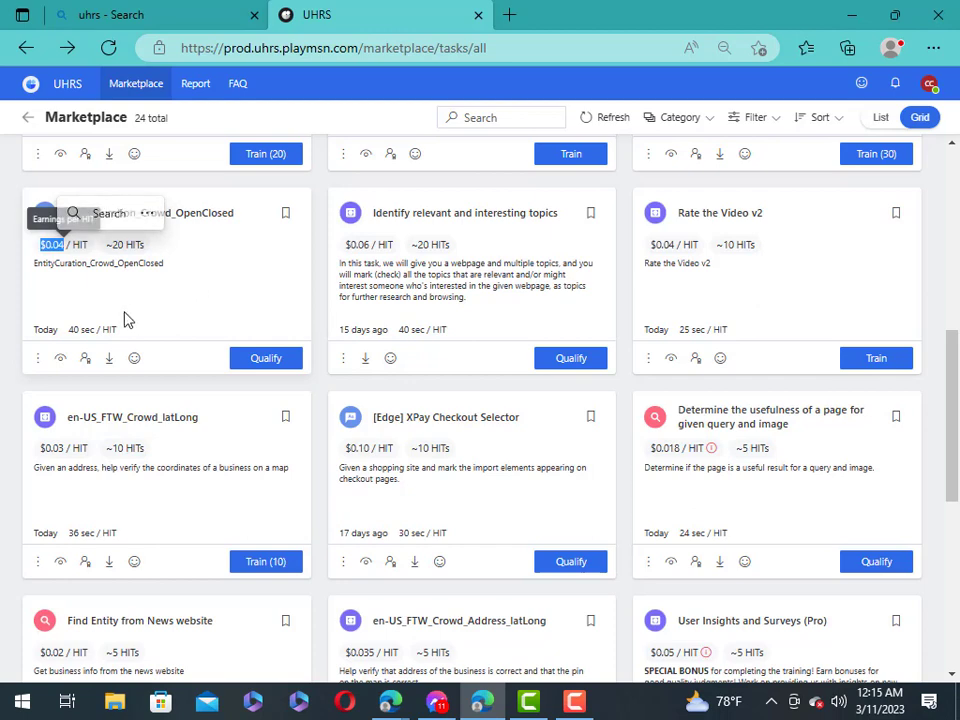
left_click(205, 279)
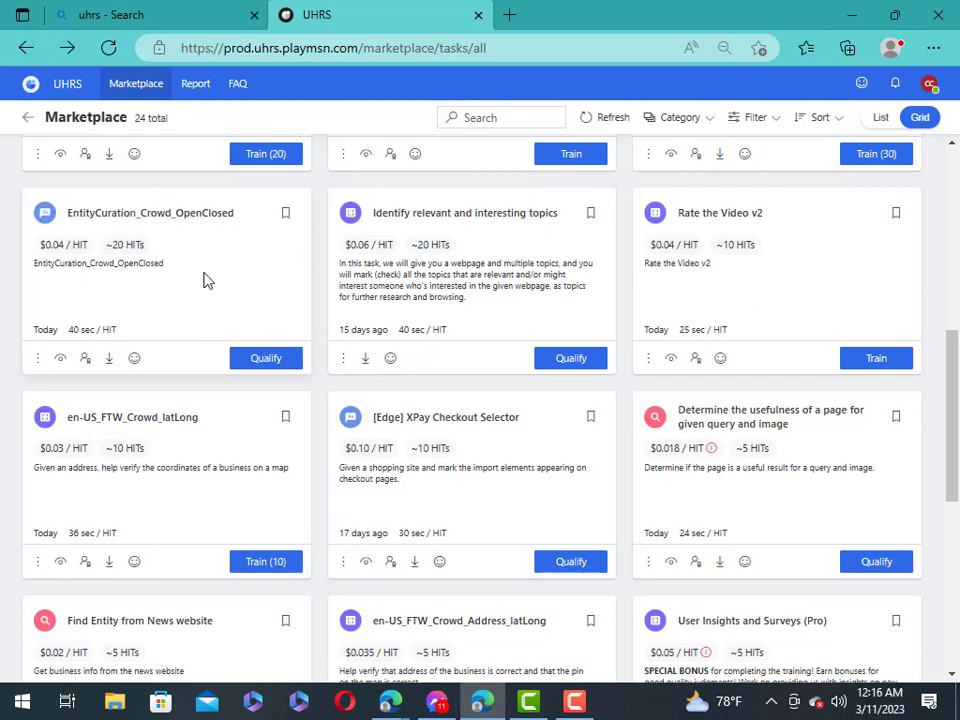
left_click(267, 362)
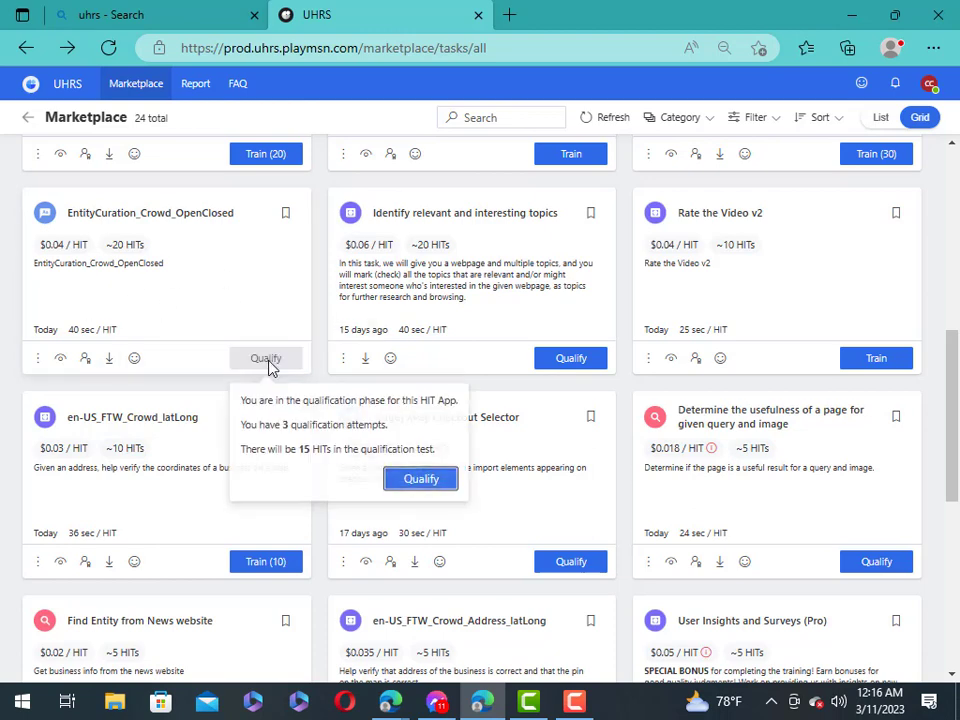
left_click(302, 451)
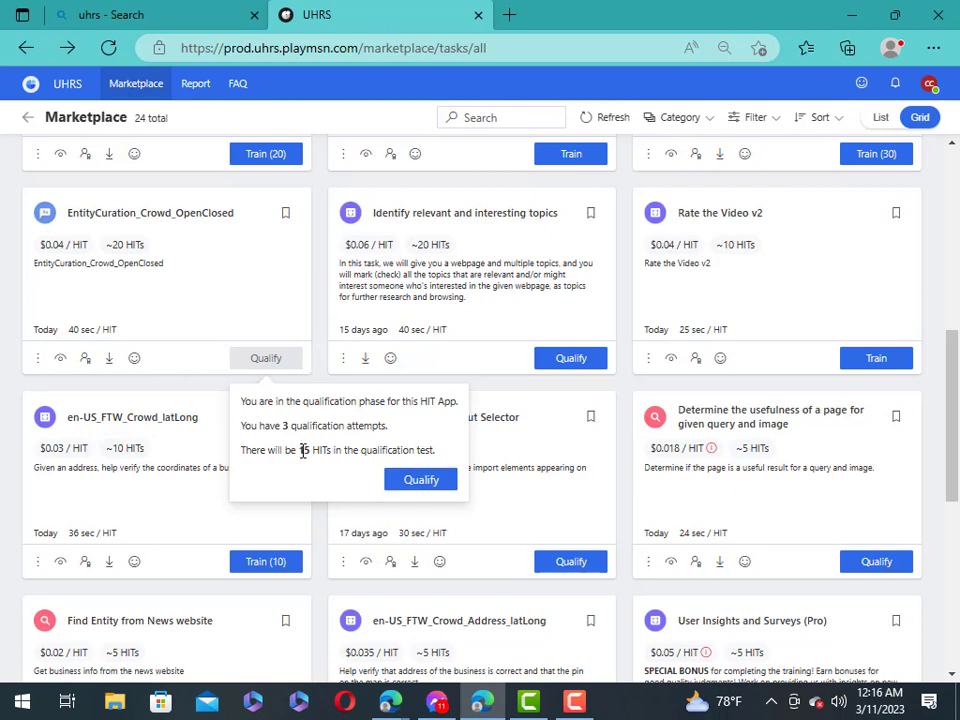
left_click_drag(313, 450, 333, 451)
left_click_drag(283, 427, 374, 428)
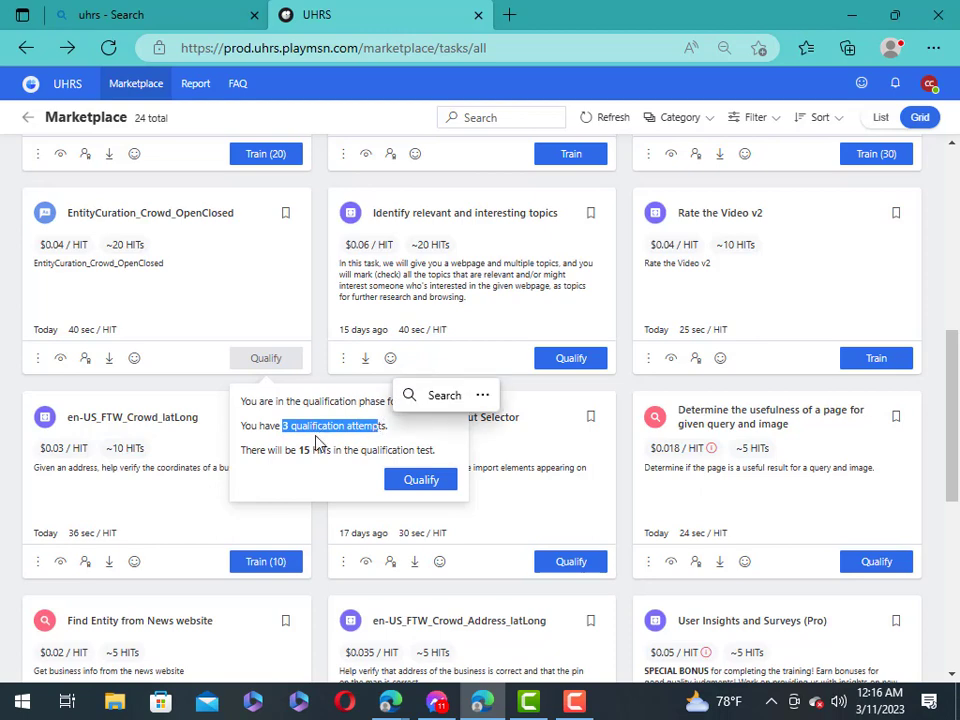
left_click(426, 486)
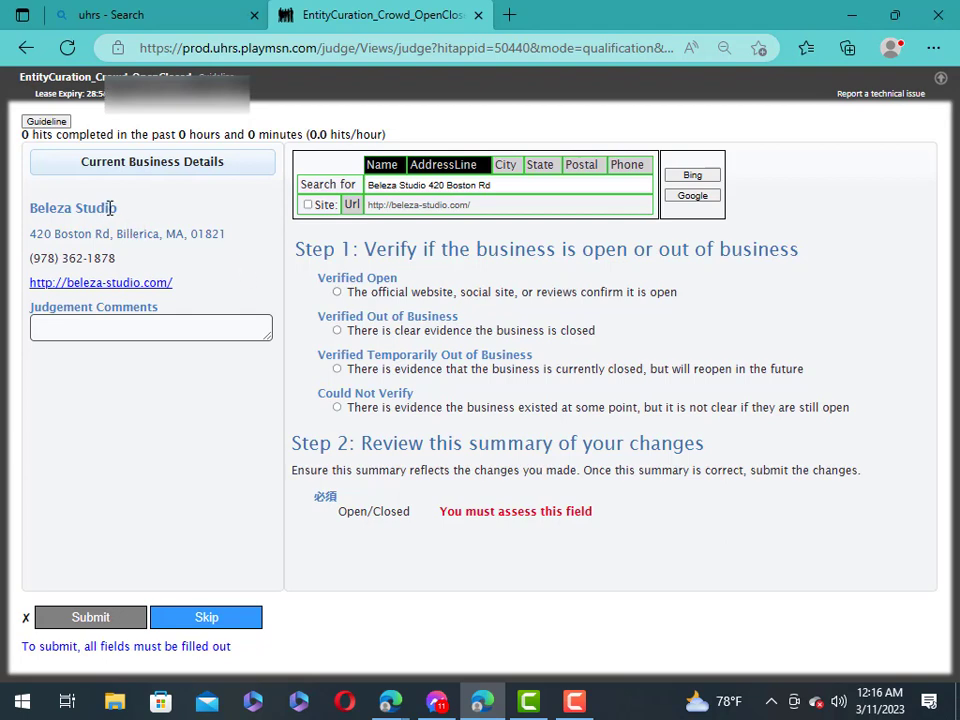
Look up Beleza Studio on Google from the judging form to check its business status.
left_click_drag(117, 207, 36, 207)
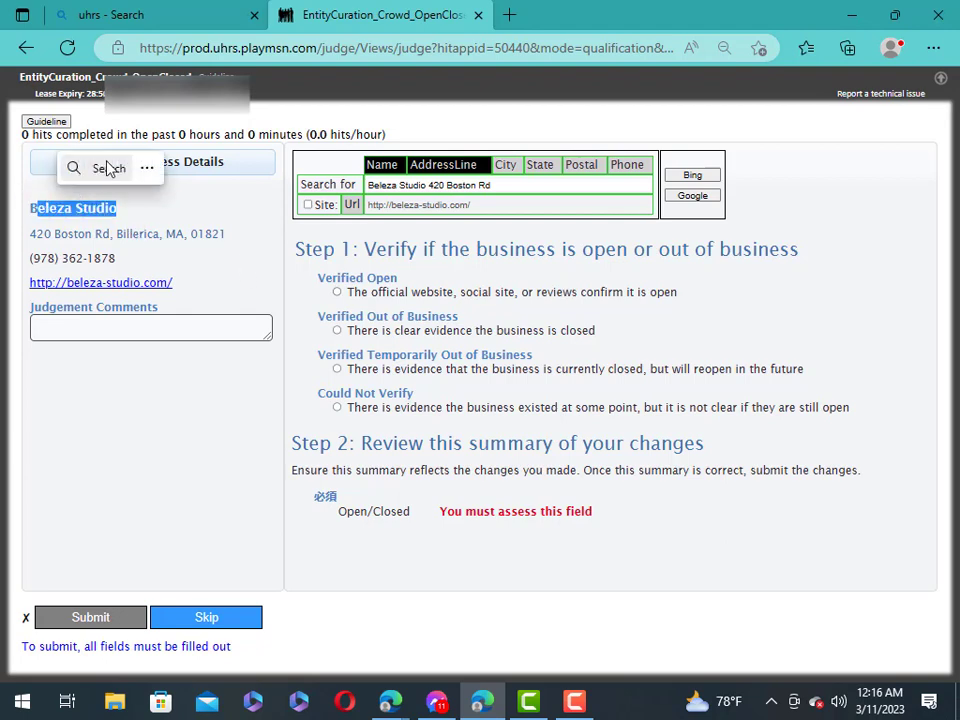
left_click(182, 214)
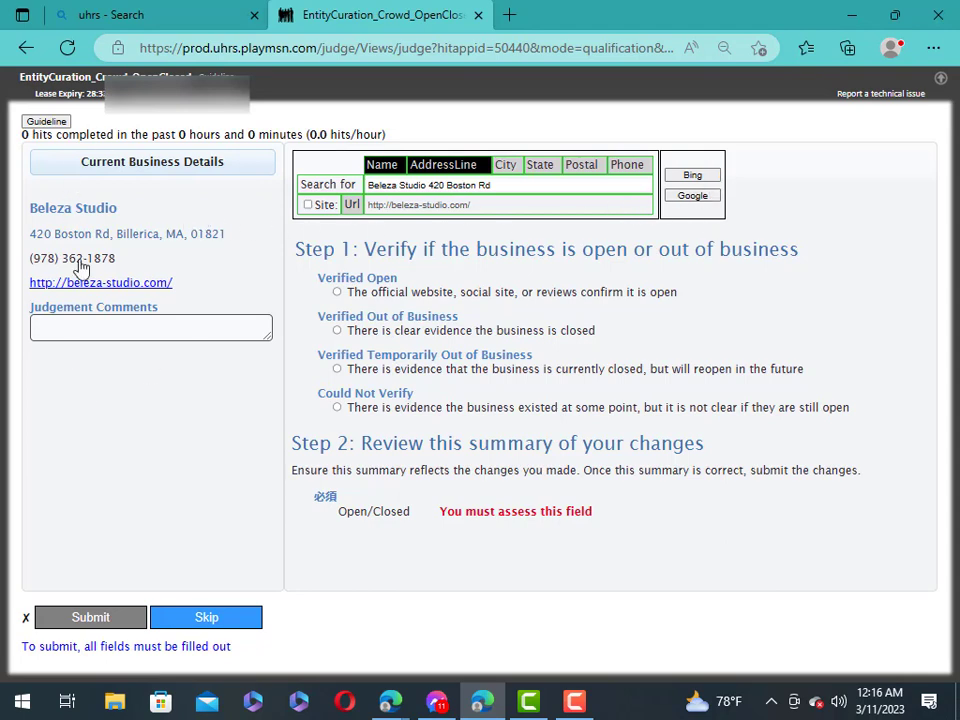
left_click(697, 197)
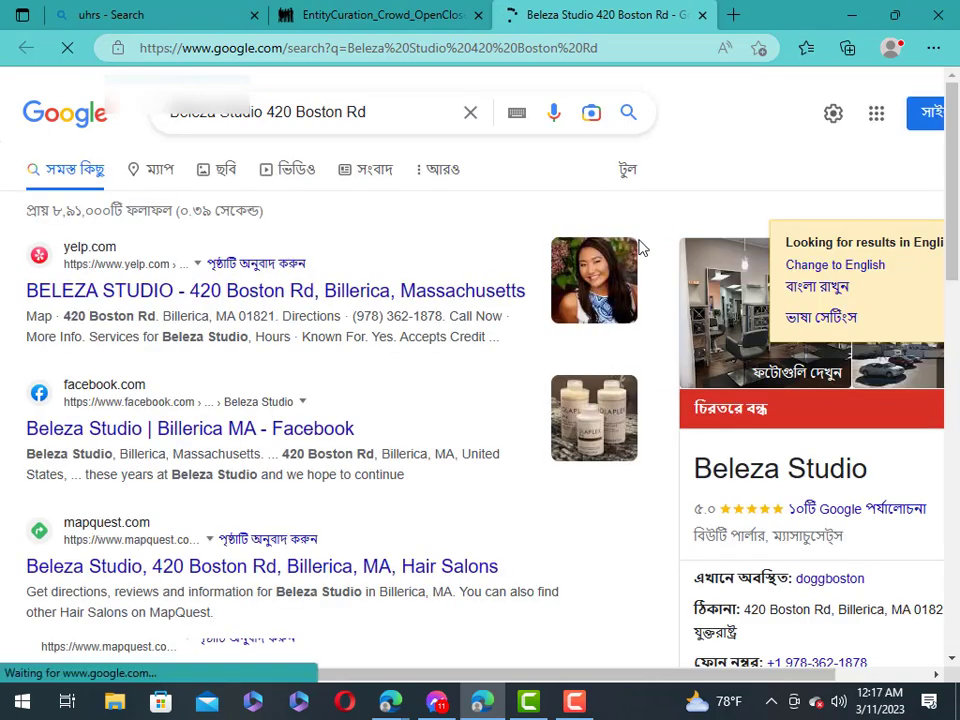
left_click(761, 411)
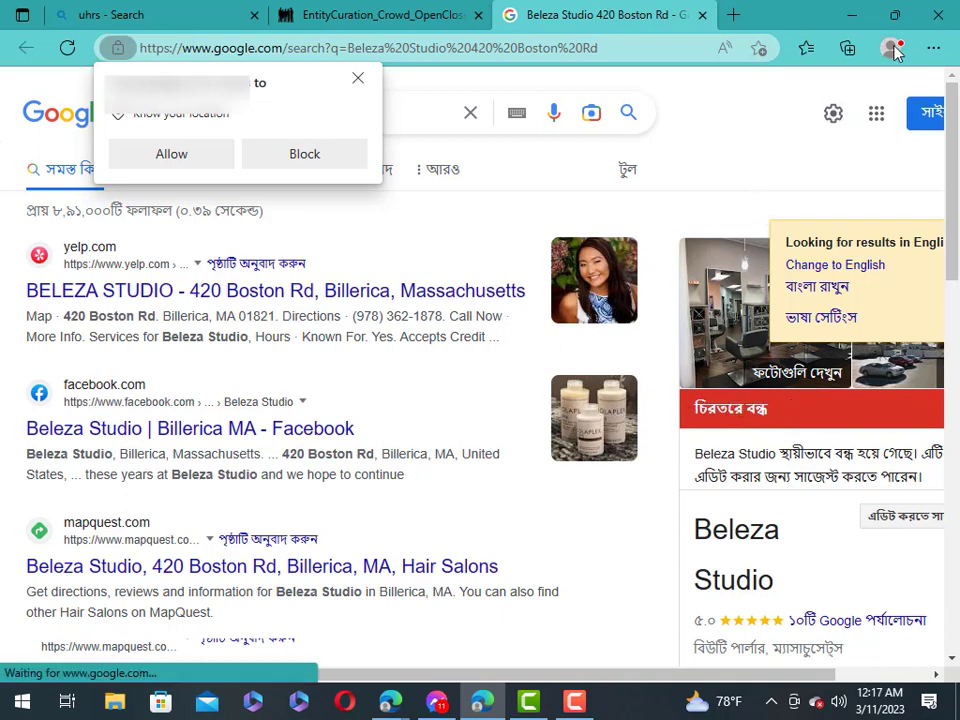
left_click(933, 47)
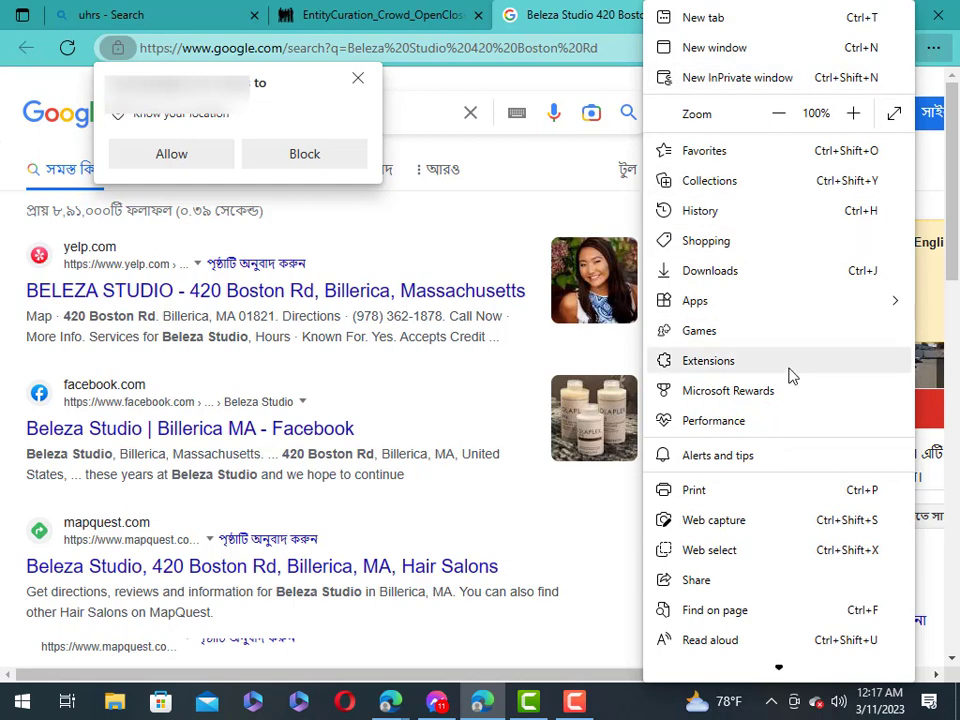
scroll(719, 598, "down", 1)
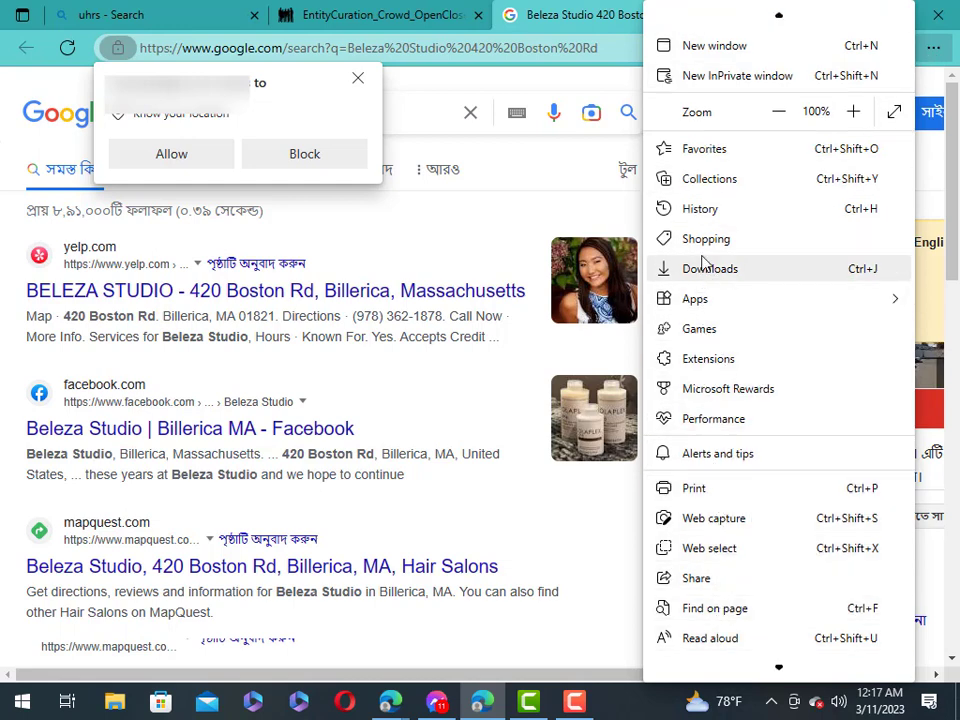
left_click(530, 516)
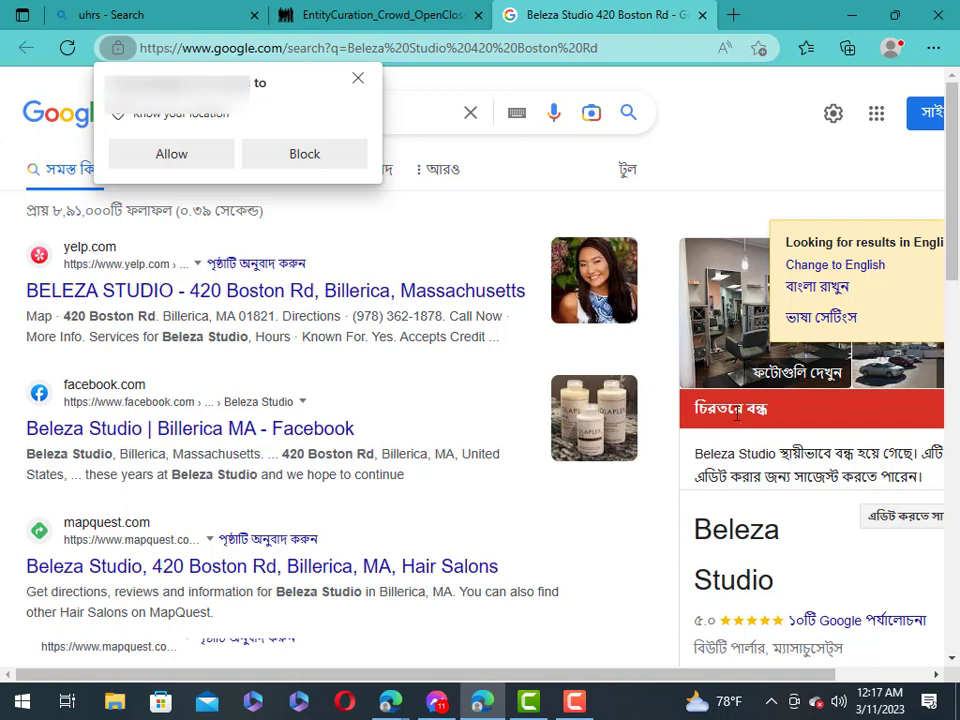
left_click(702, 15)
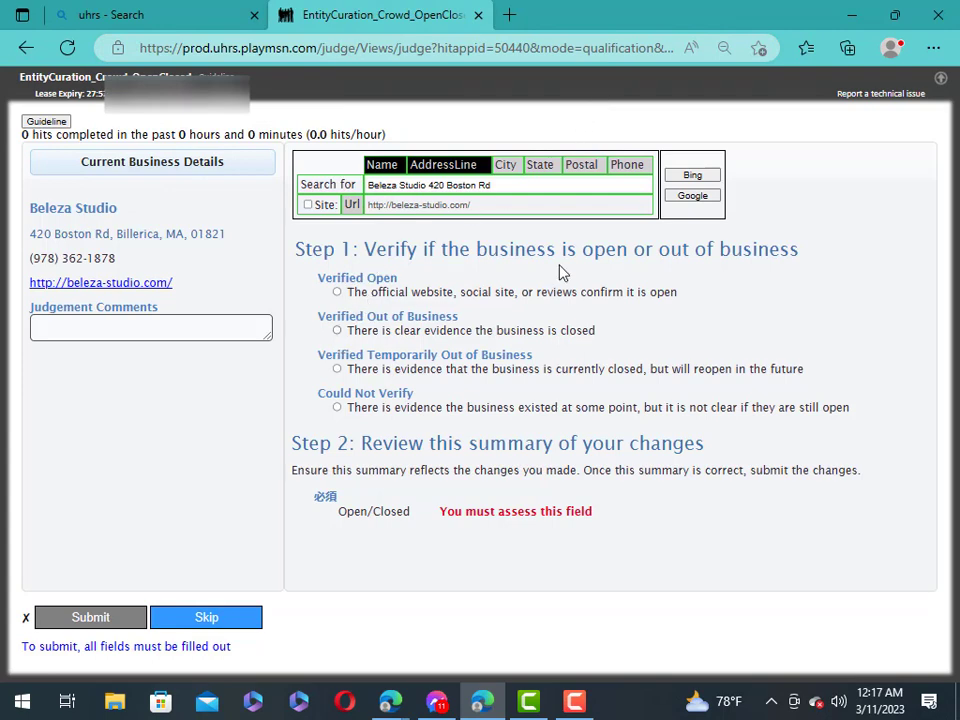
left_click(935, 49)
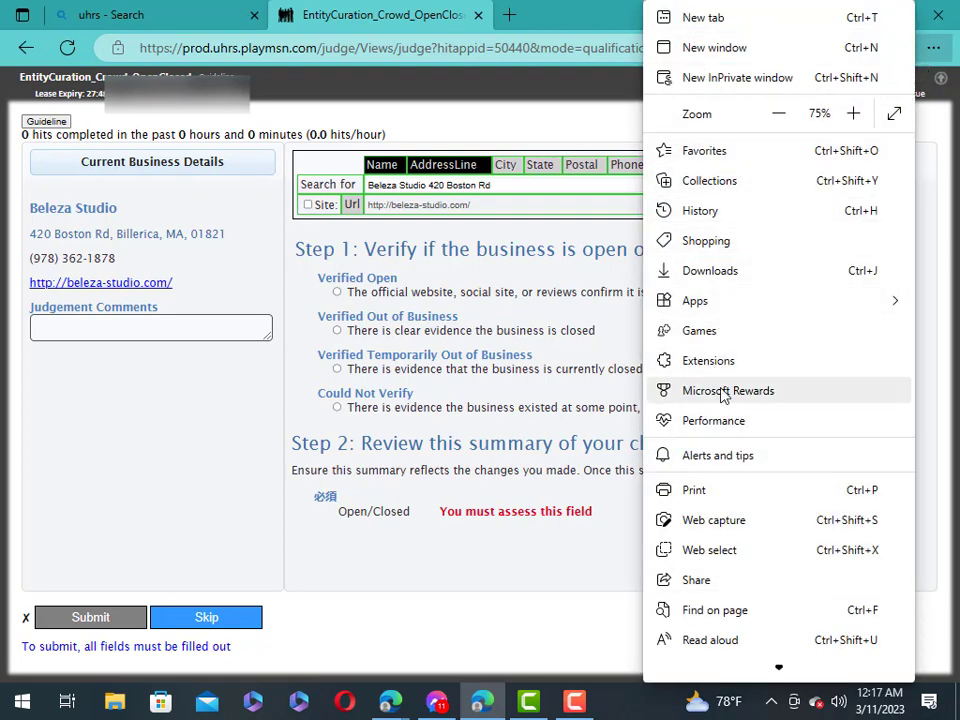
scroll(670, 495, "down", 3)
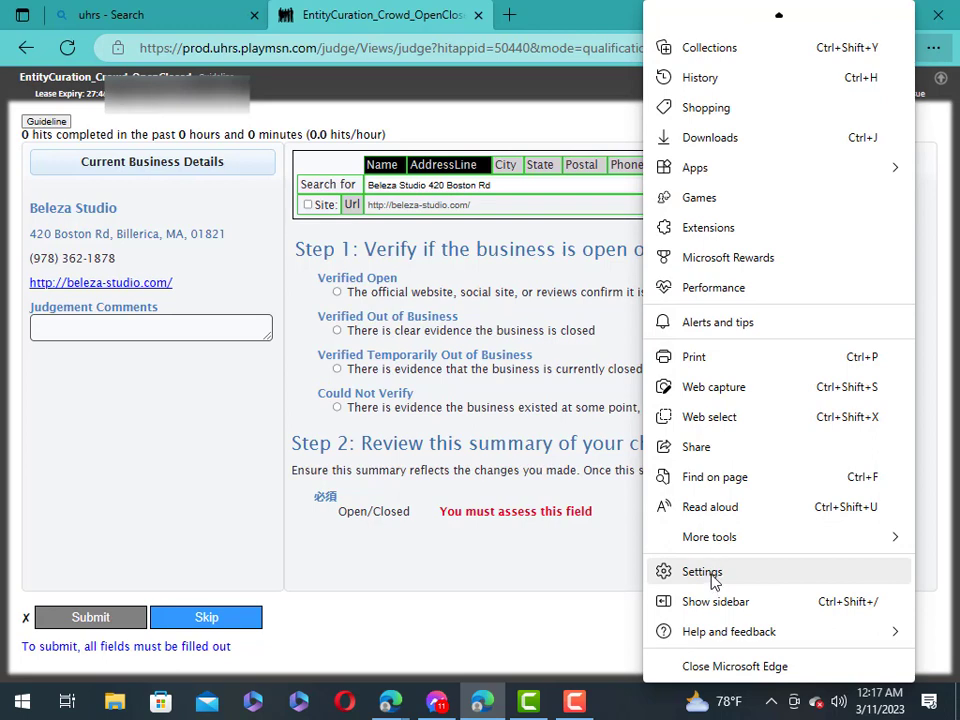
left_click(702, 572)
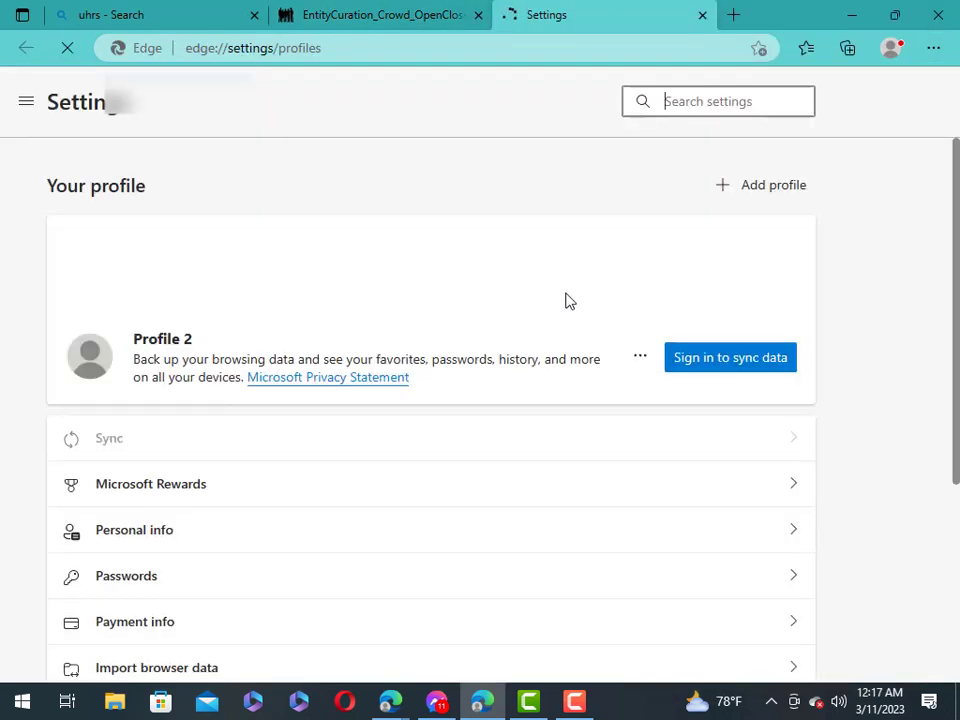
scroll(184, 420, "down", 3)
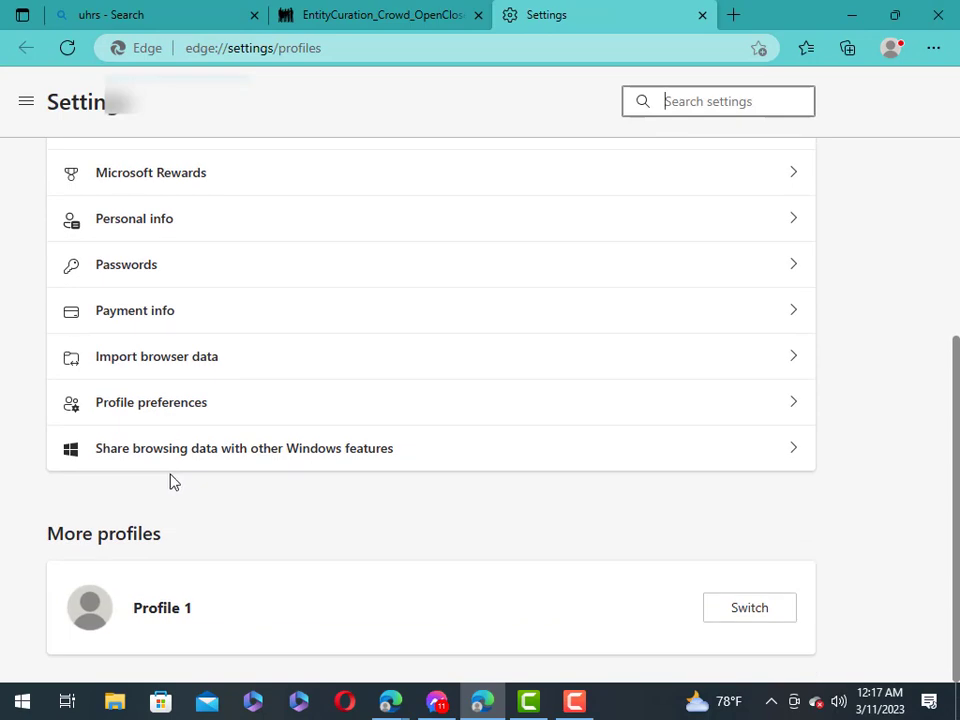
scroll(306, 474, "up", 3)
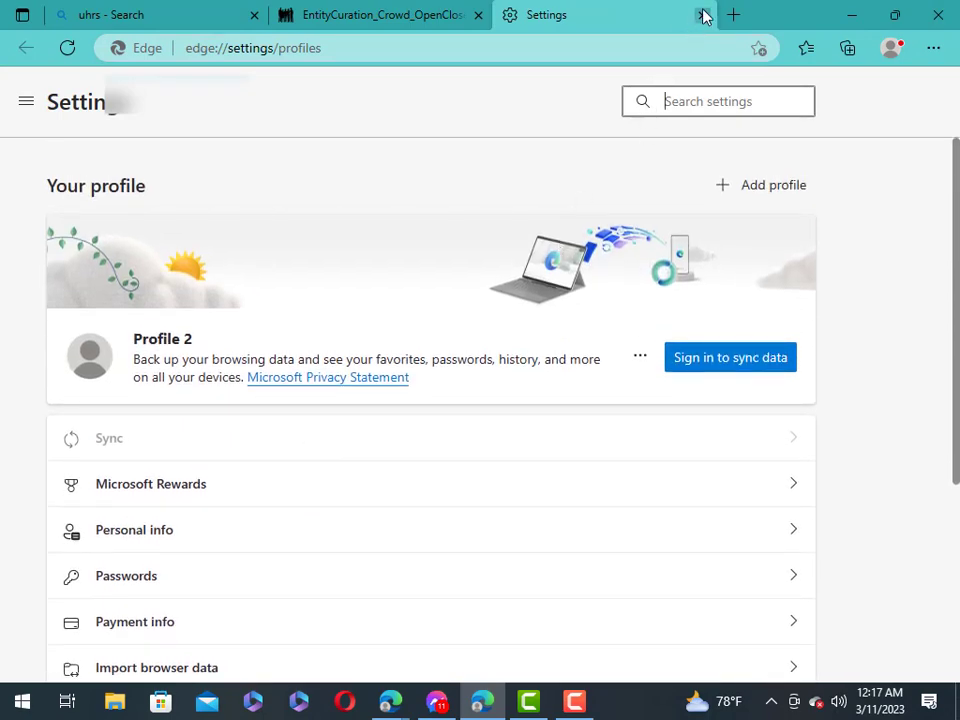
left_click(702, 15)
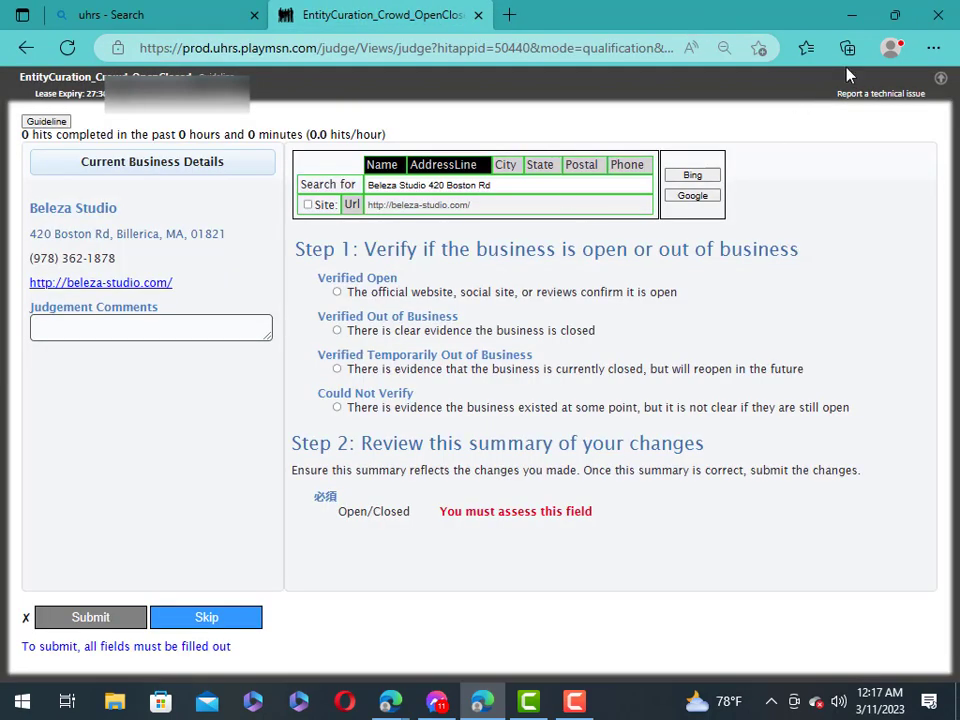
Search Google for Beleza Studio again, check its status with the results translated to English, and return to the judging form.
left_click(692, 198)
right_click(522, 173)
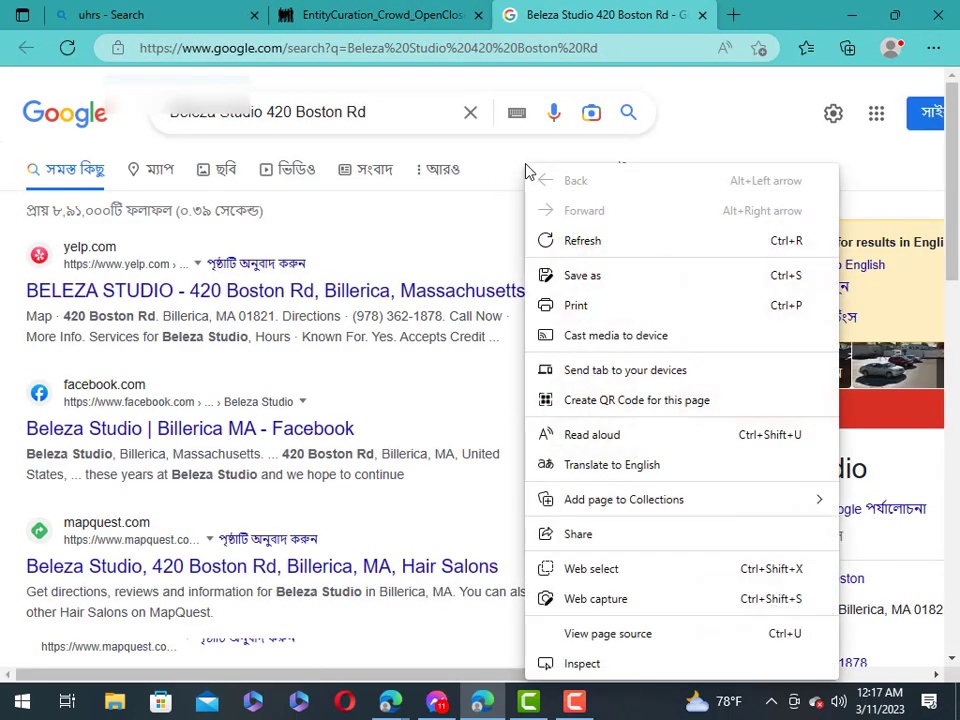
left_click(617, 470)
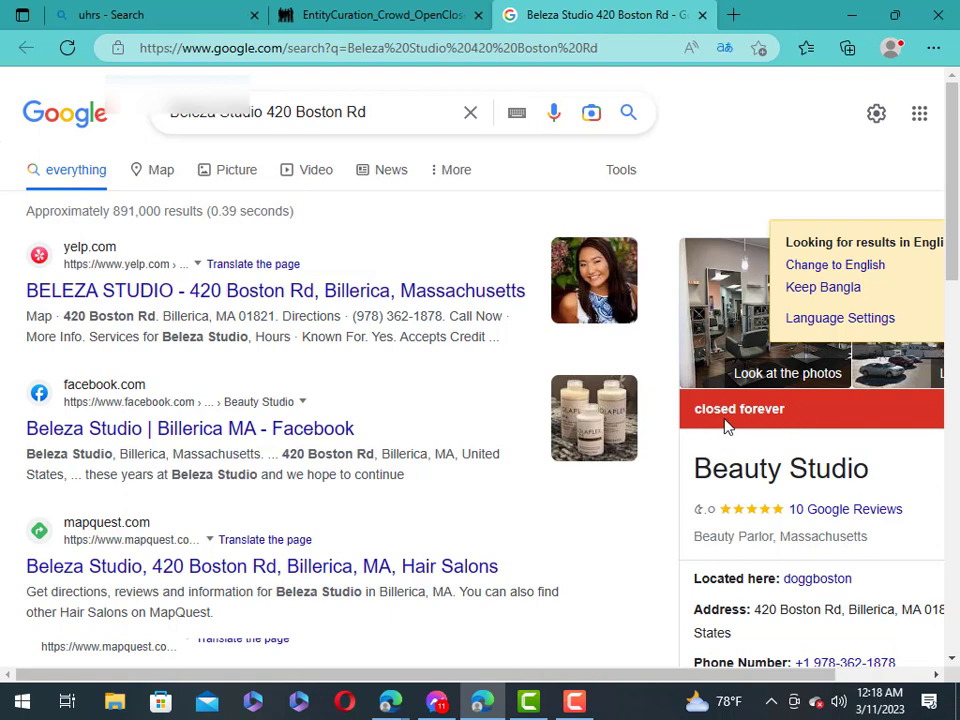
left_click(702, 14)
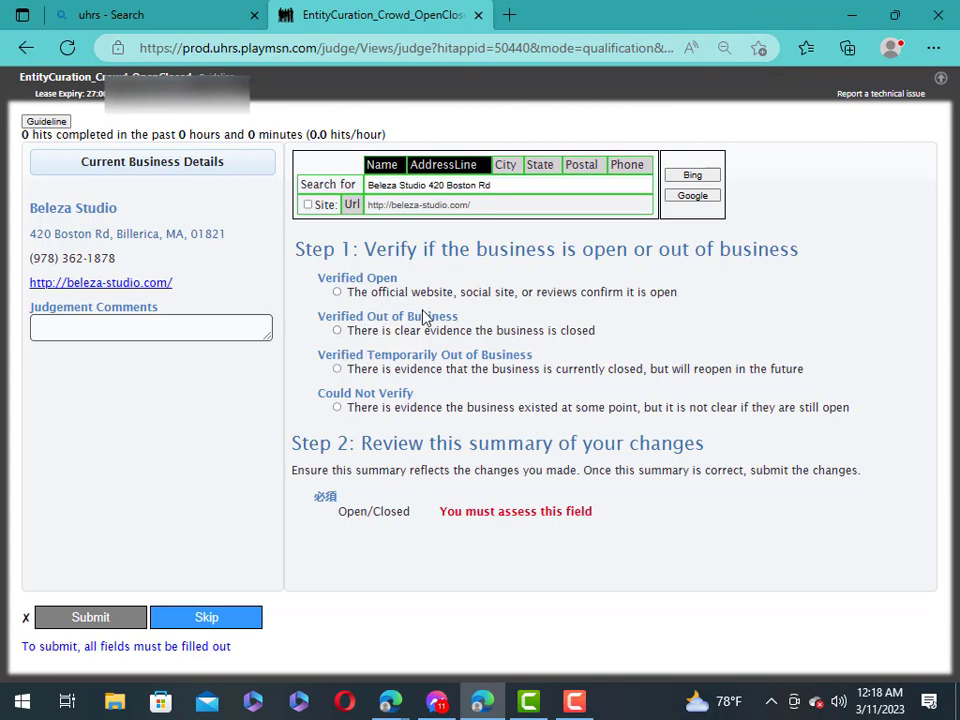
Judge Beleza Studio as Verified Out of Business with beleza-studio.com as the source URL, and submit the judgement.
left_click(338, 331)
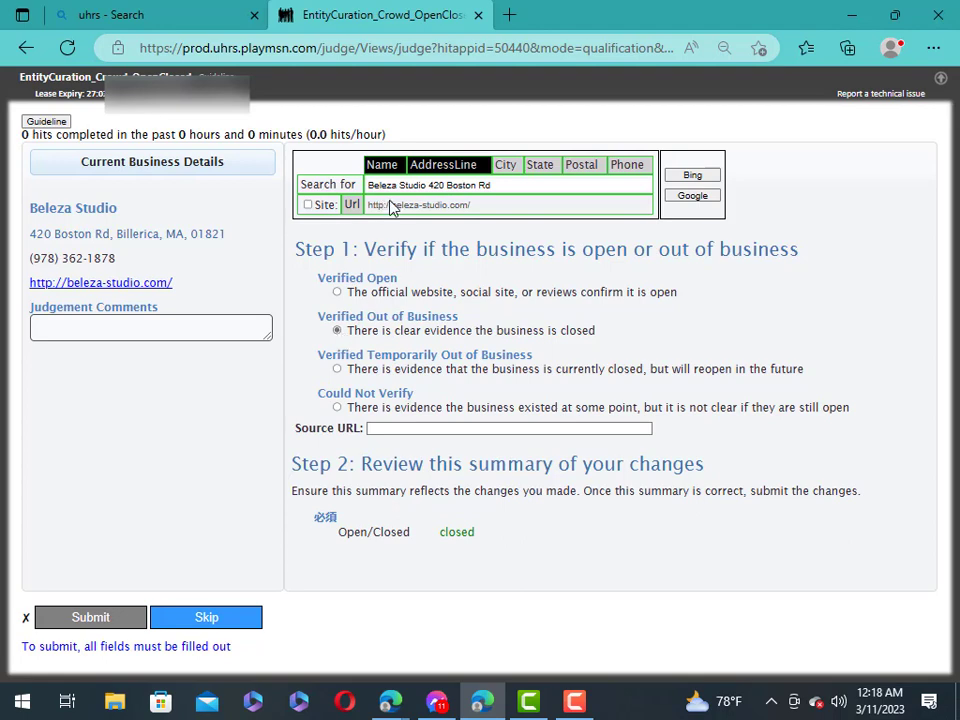
left_click_drag(397, 208, 466, 208)
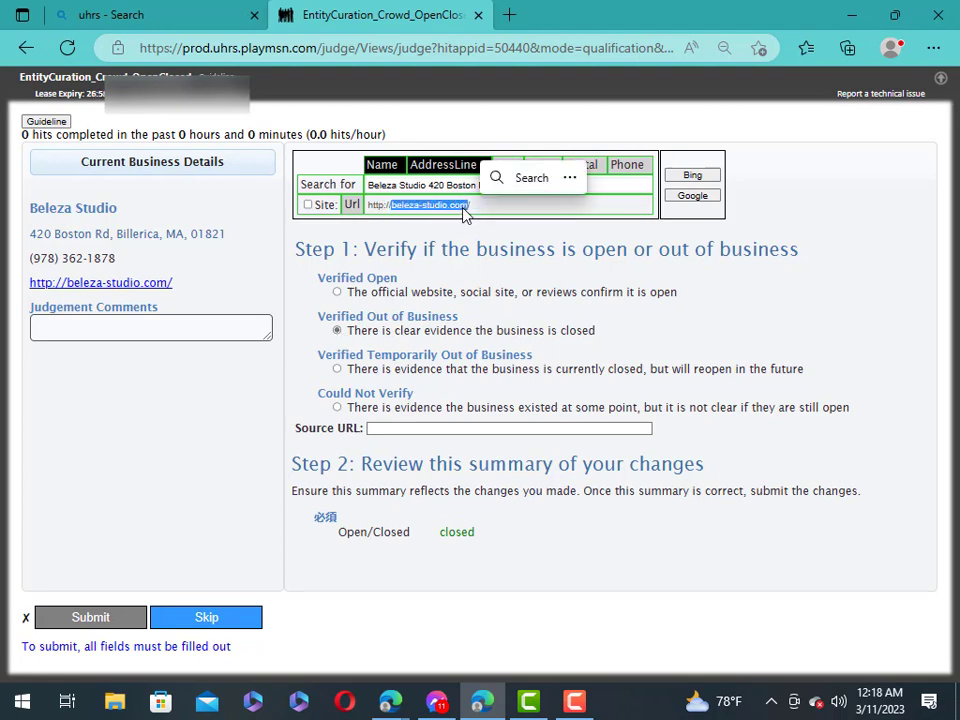
right_click(465, 211)
left_click(529, 230)
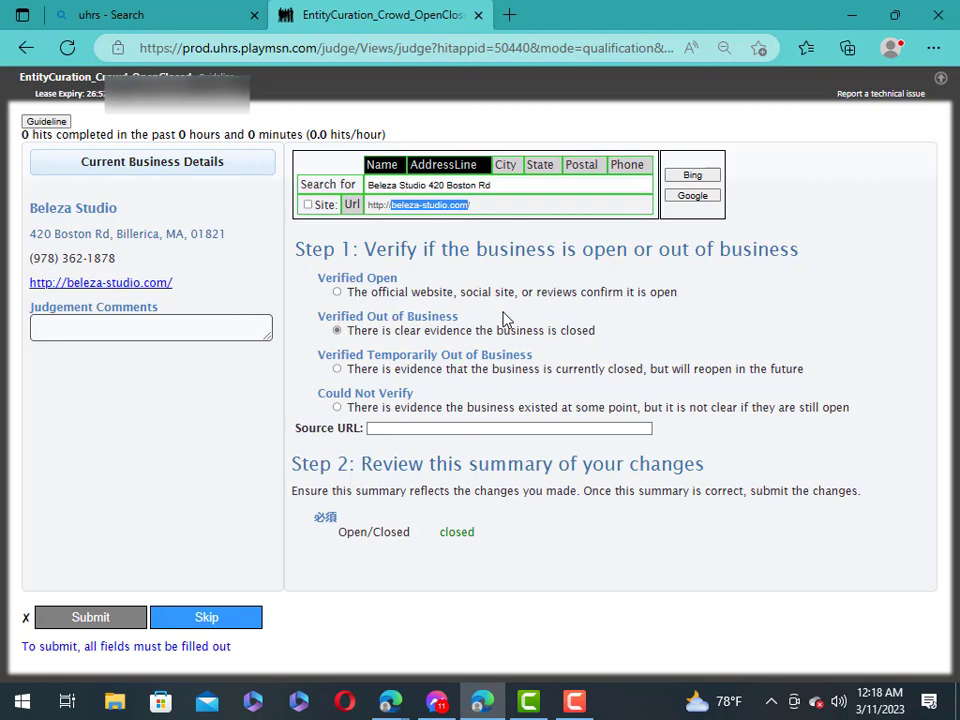
left_click(435, 429)
right_click(435, 429)
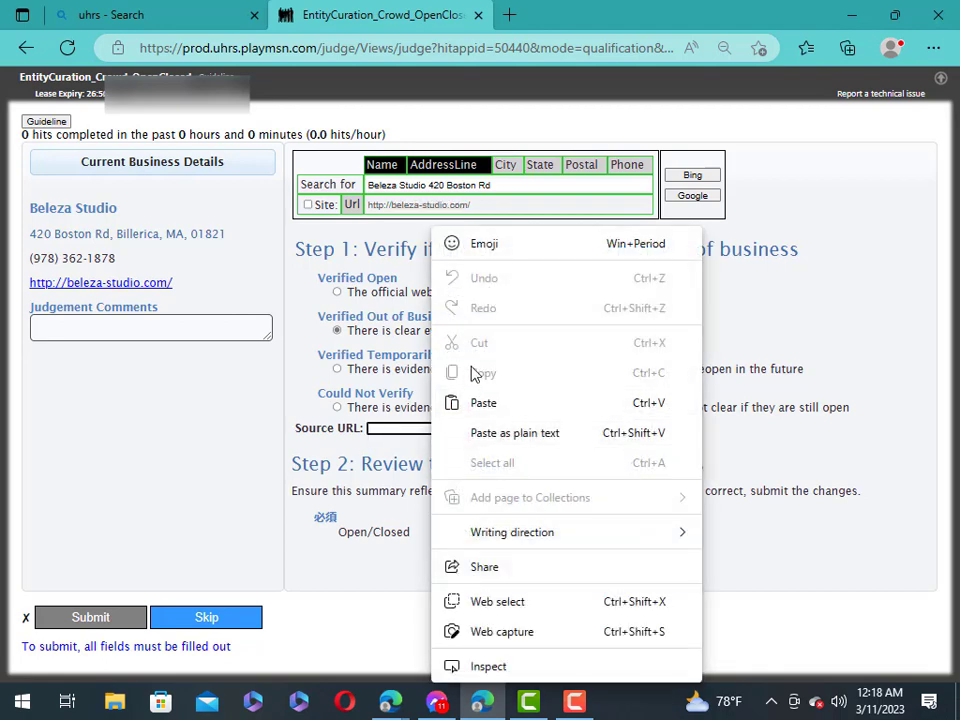
left_click(488, 396)
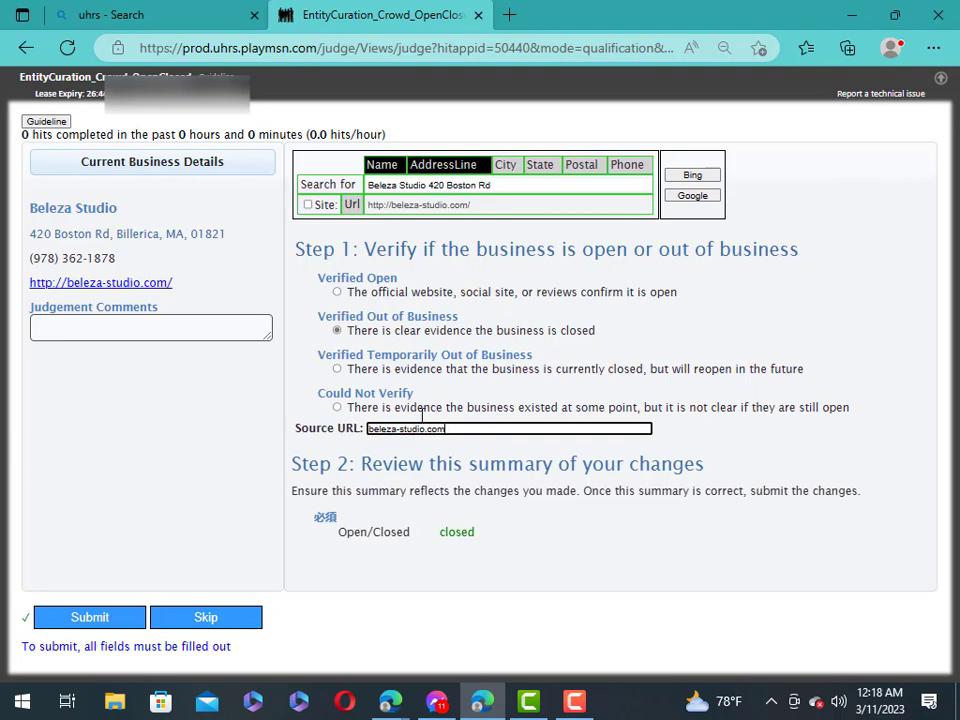
left_click(118, 622)
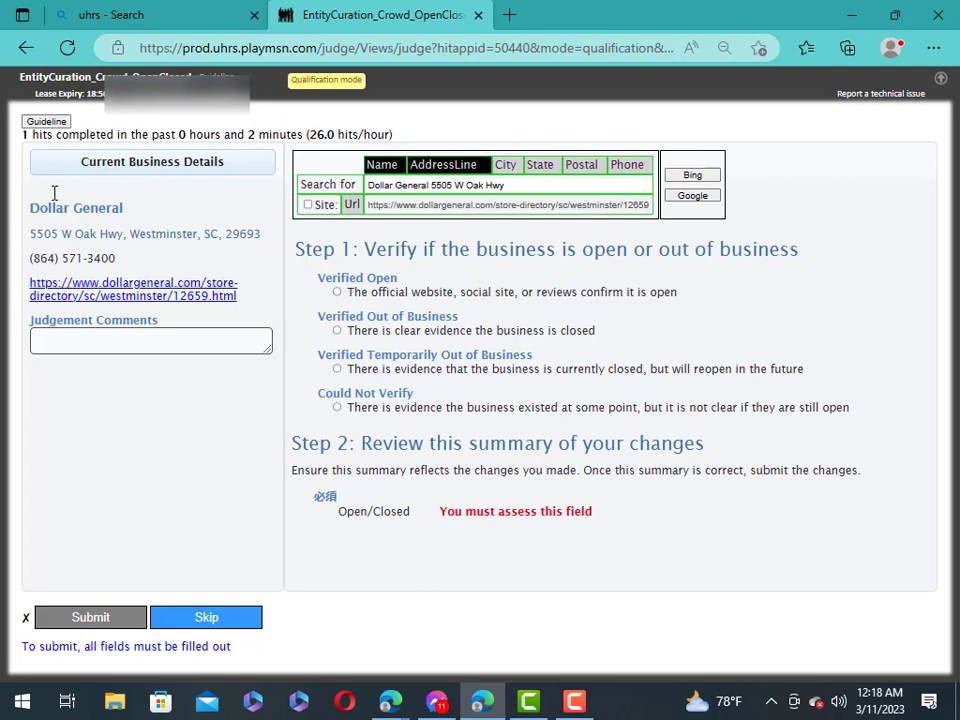
Look up the Dollar General business on Google and translate the results page to English.
left_click(693, 196)
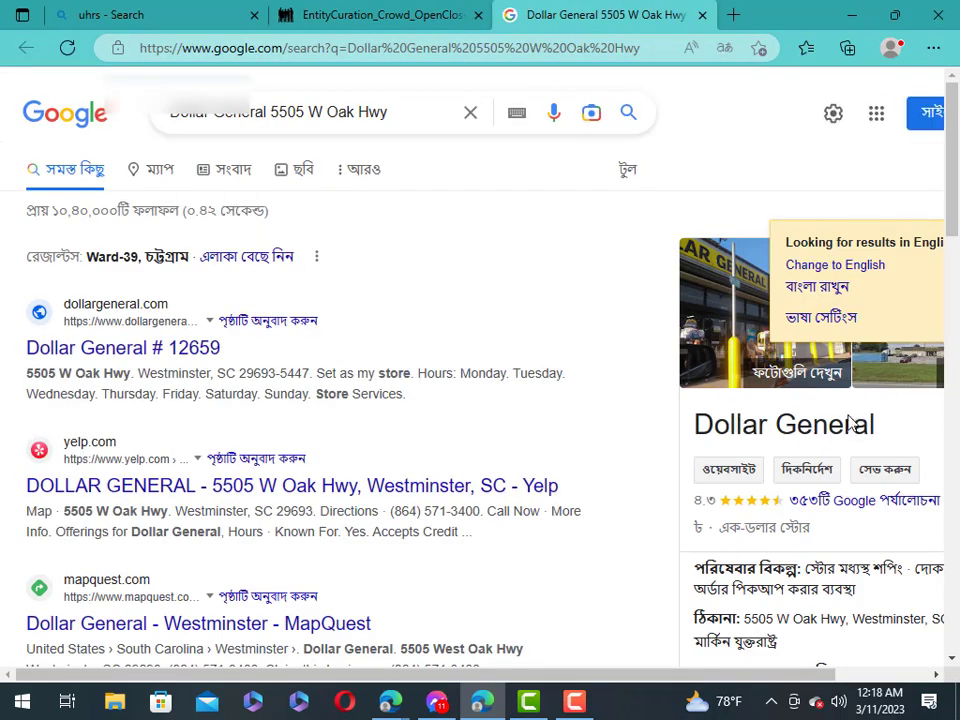
scroll(846, 424, "down", 3)
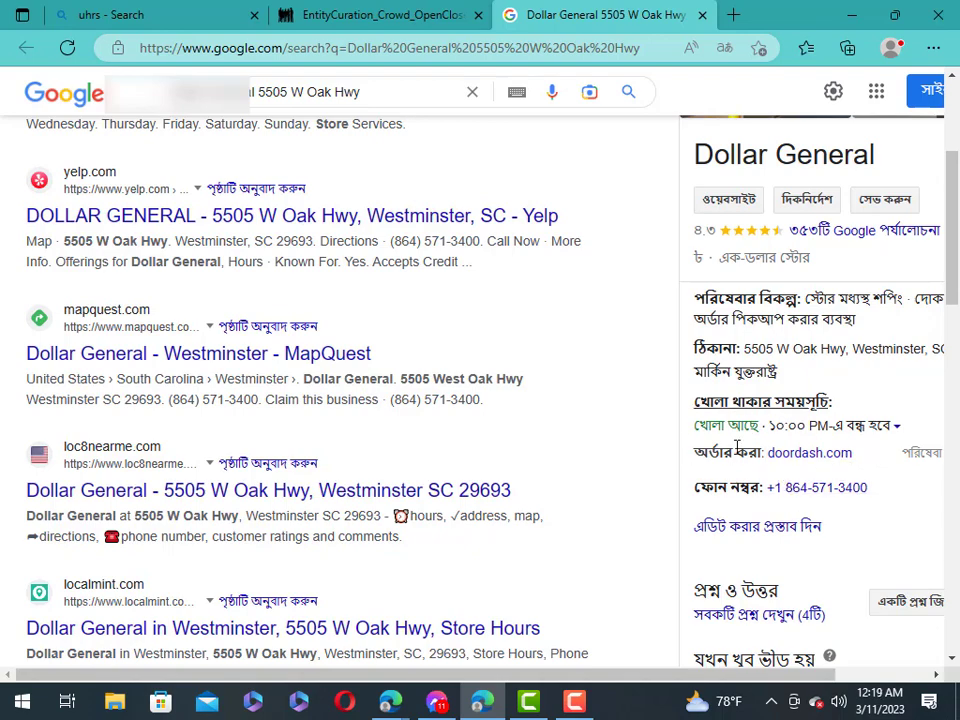
scroll(570, 341, "up", 3)
right_click(538, 302)
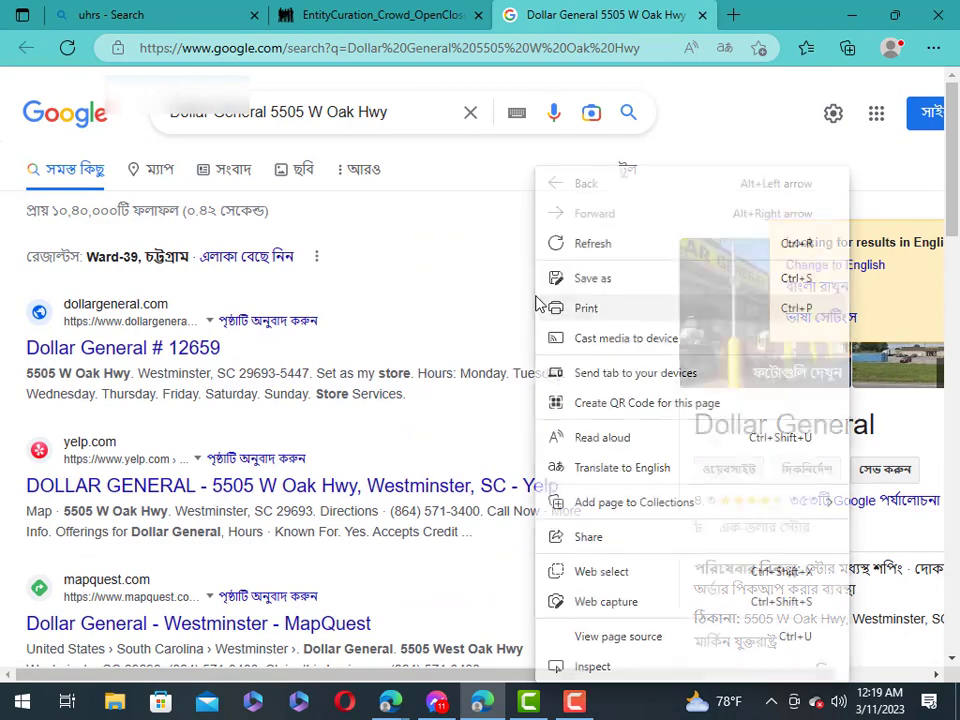
left_click(619, 468)
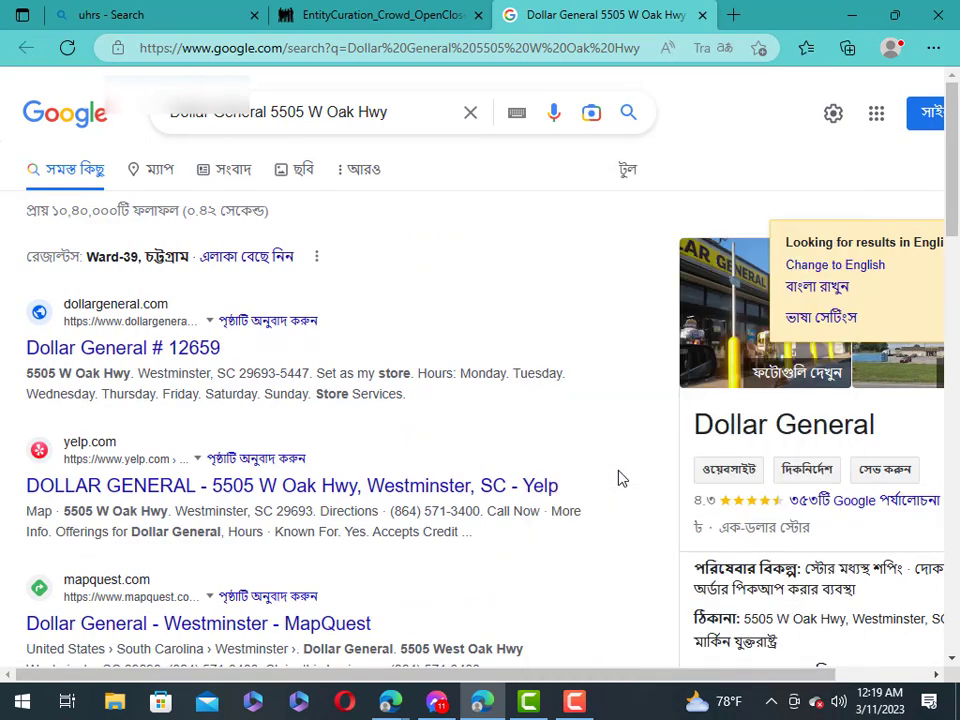
Check Dollar General's opening status, judge it Verified Open with beleza-studio.com as the source URL, and submit the judgement.
scroll(643, 465, "down", 5)
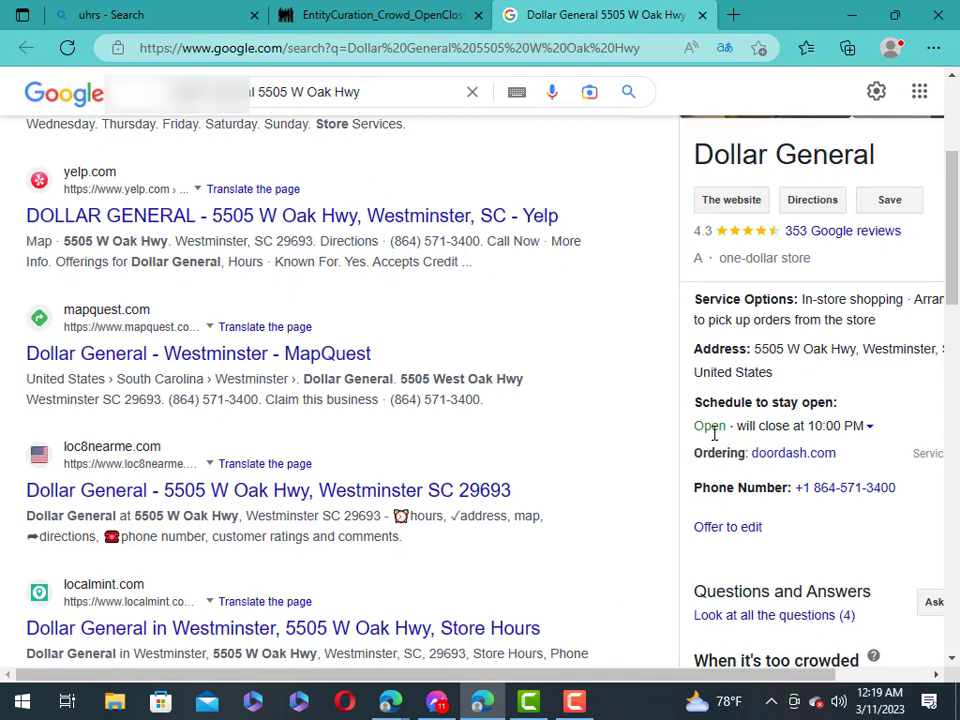
left_click(702, 15)
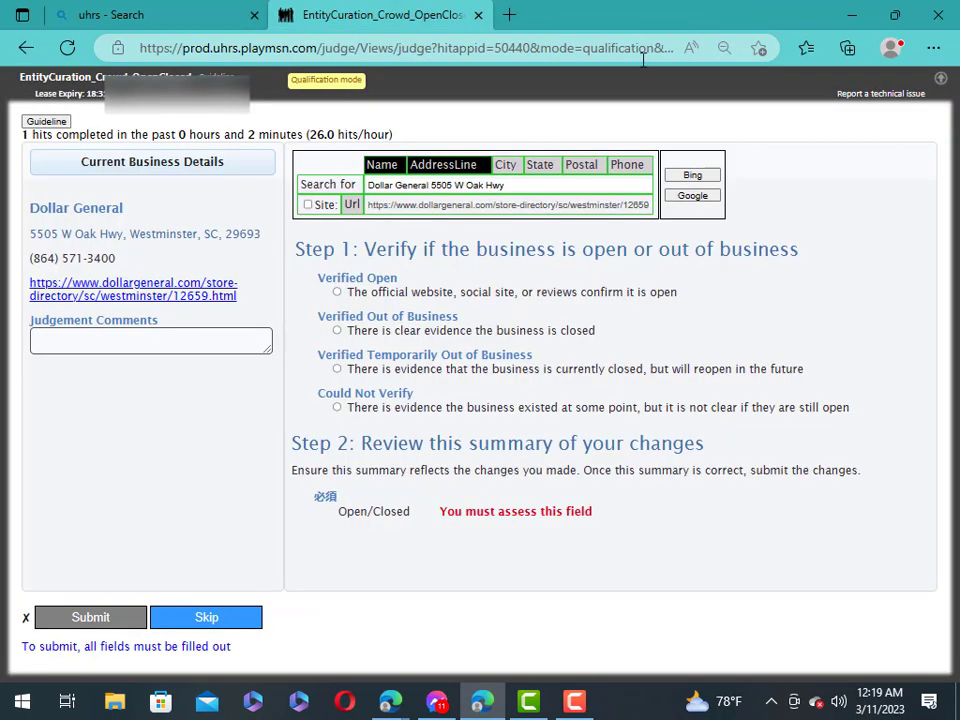
left_click(338, 292)
left_click(429, 429)
right_click(429, 429)
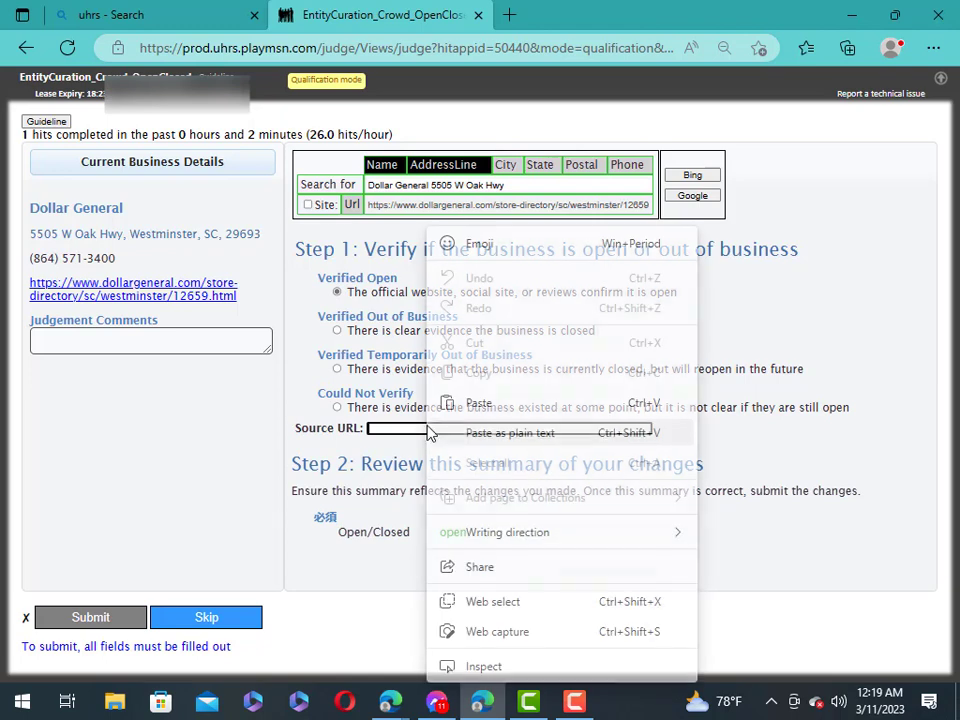
left_click(480, 403)
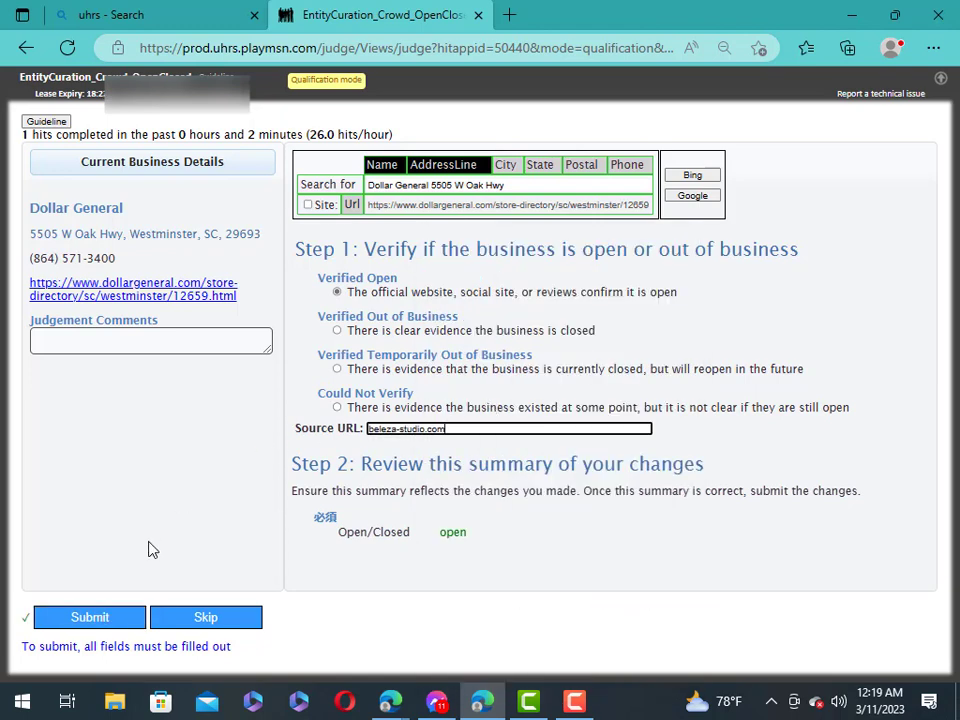
left_click(122, 623)
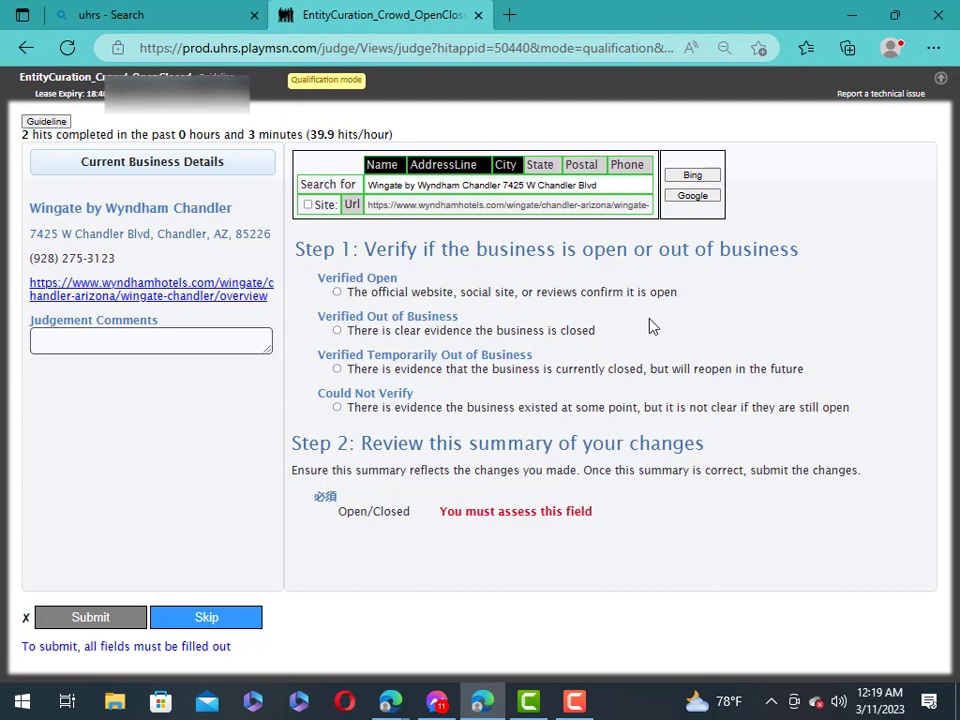
Look up Wingate by Wyndham Chandler on Google from the judging form and translate the results page to English.
left_click(684, 198)
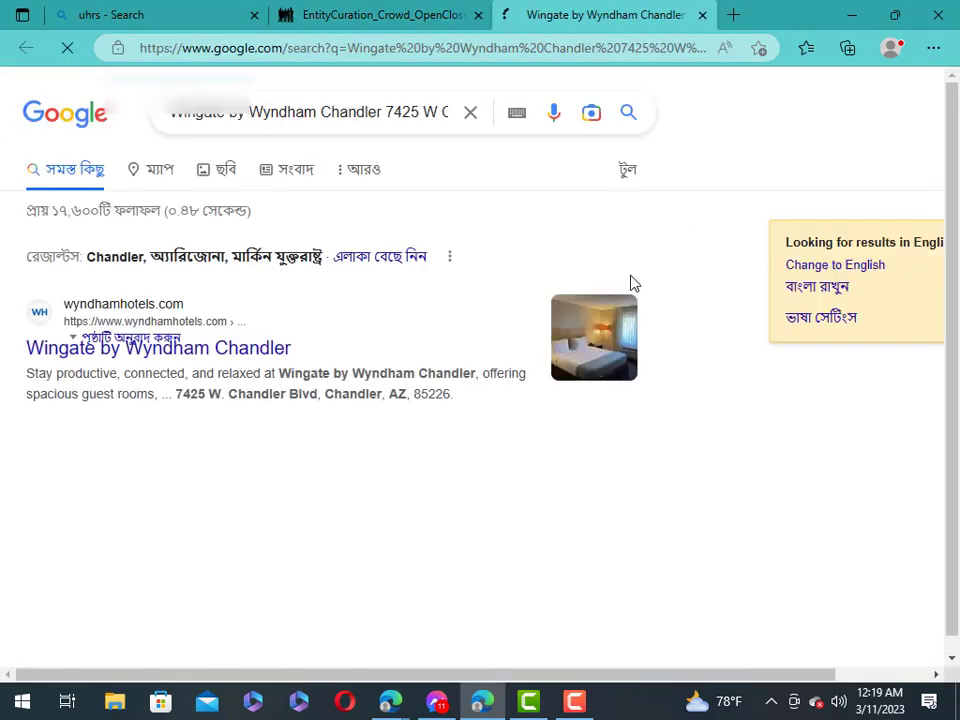
scroll(673, 407, "down", 3)
scroll(675, 410, "down", 3)
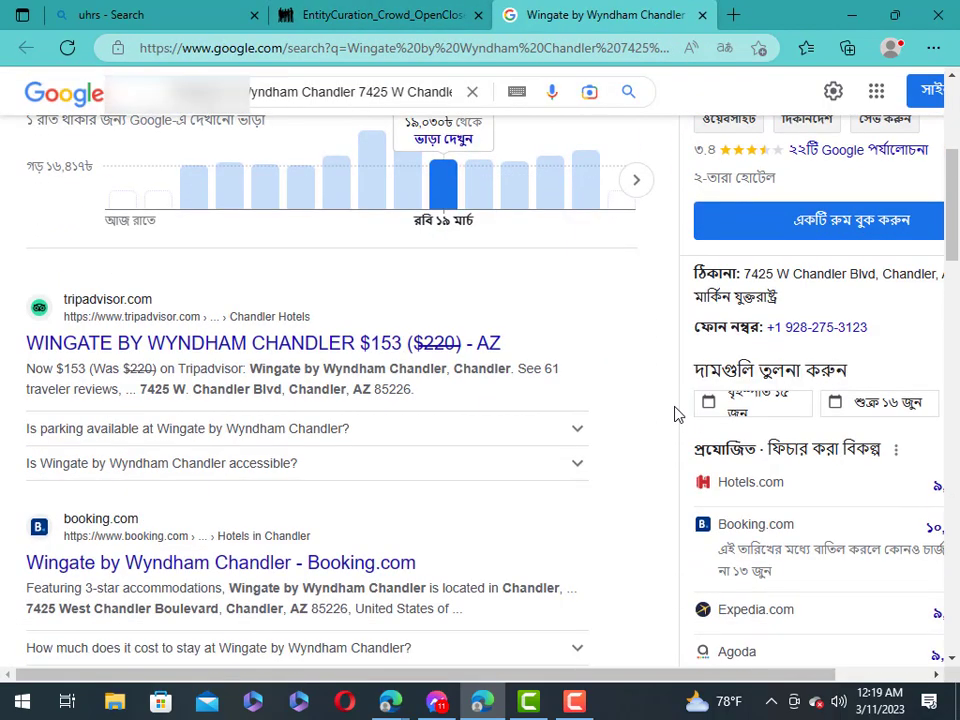
scroll(765, 392, "down", 5)
scroll(762, 400, "up", 10)
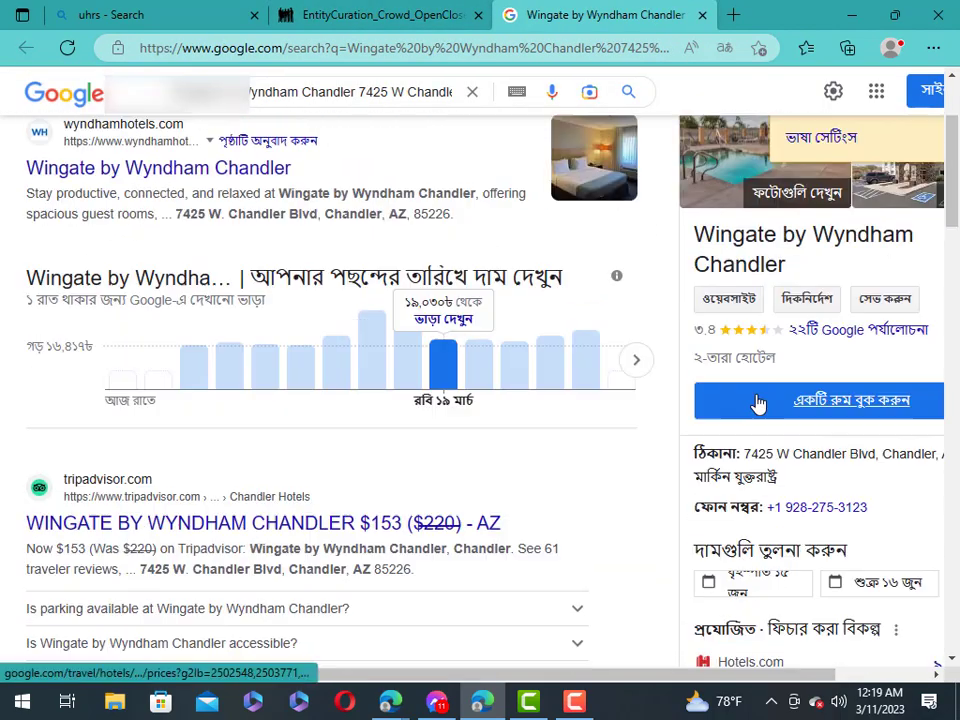
right_click(540, 172)
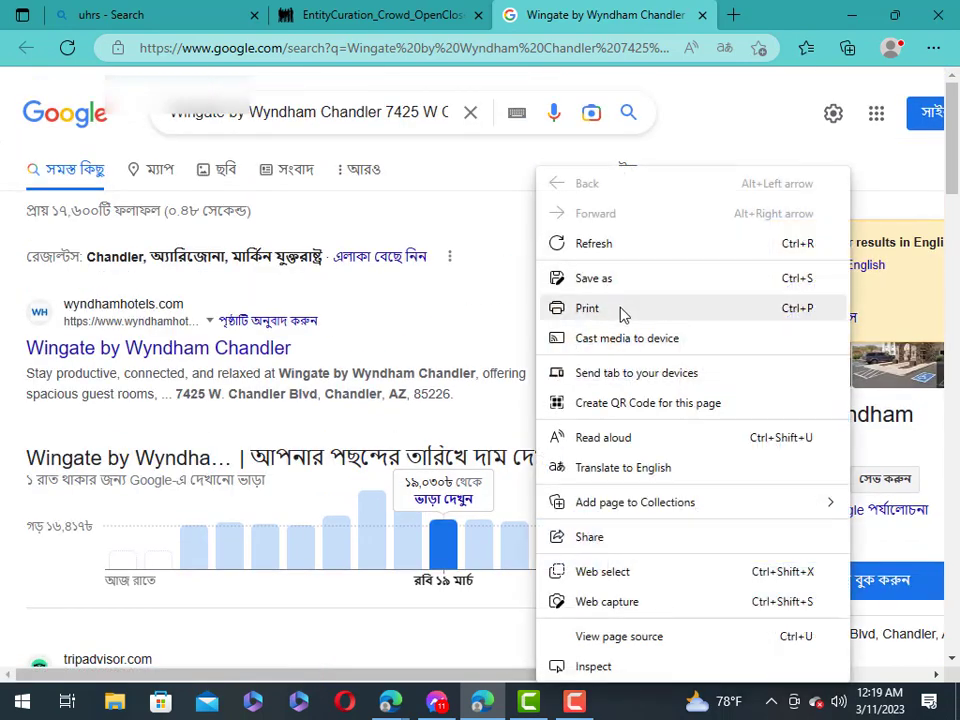
left_click(623, 467)
Examine the translated hotel details and search results for evidence of Wingate by Wyndham Chandler's business status, then return to the judging form.
scroll(765, 460, "down", 4)
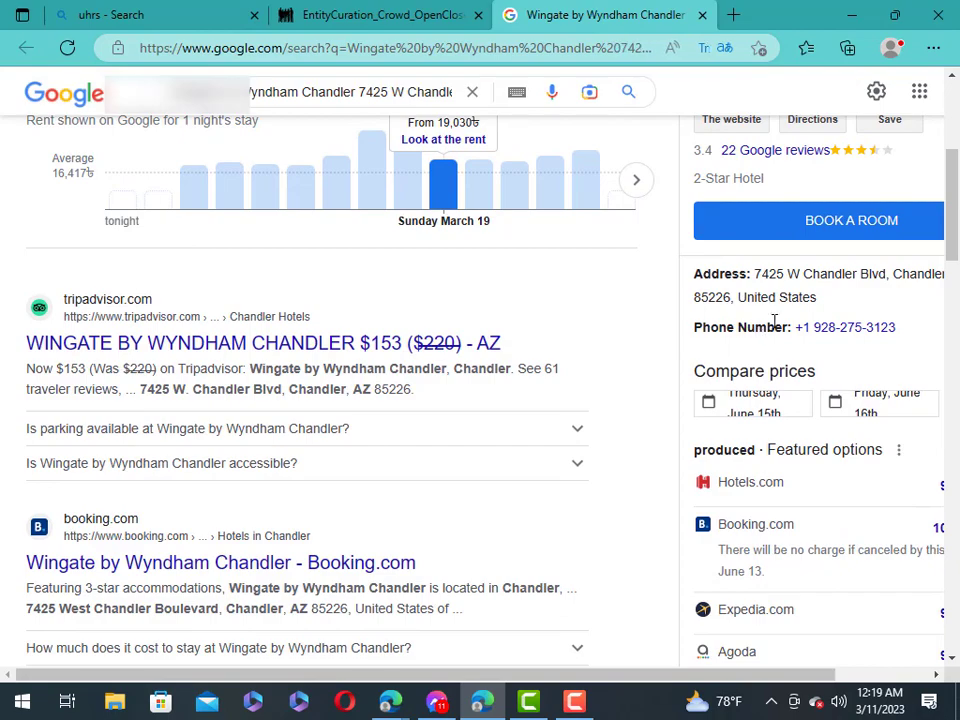
scroll(765, 386, "down", 5)
scroll(760, 398, "down", 6)
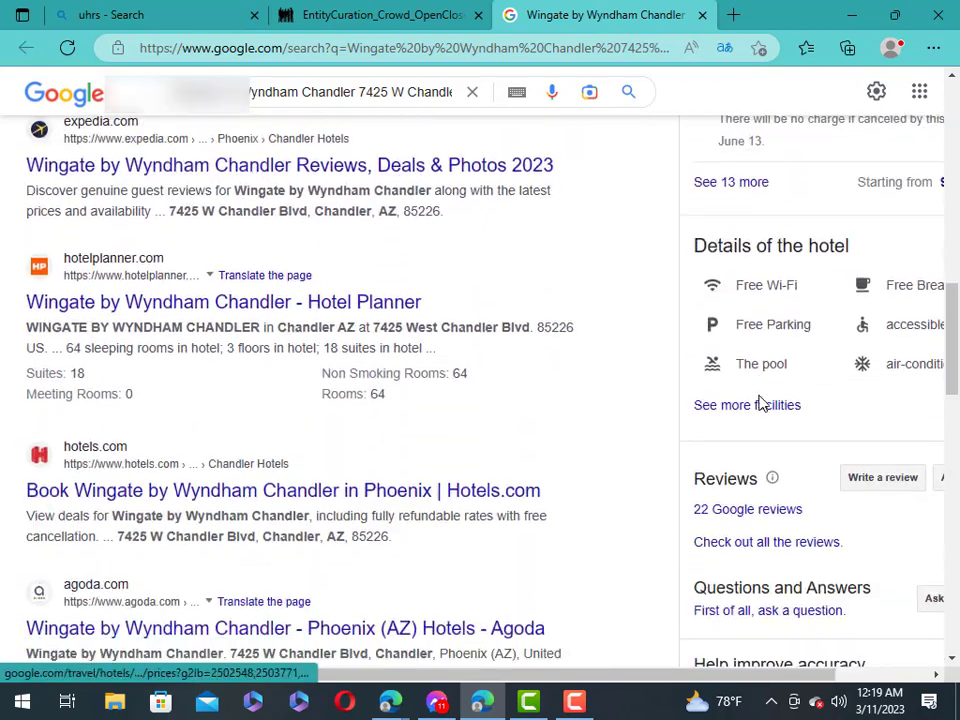
scroll(760, 405, "down", 2)
scroll(761, 418, "up", 12)
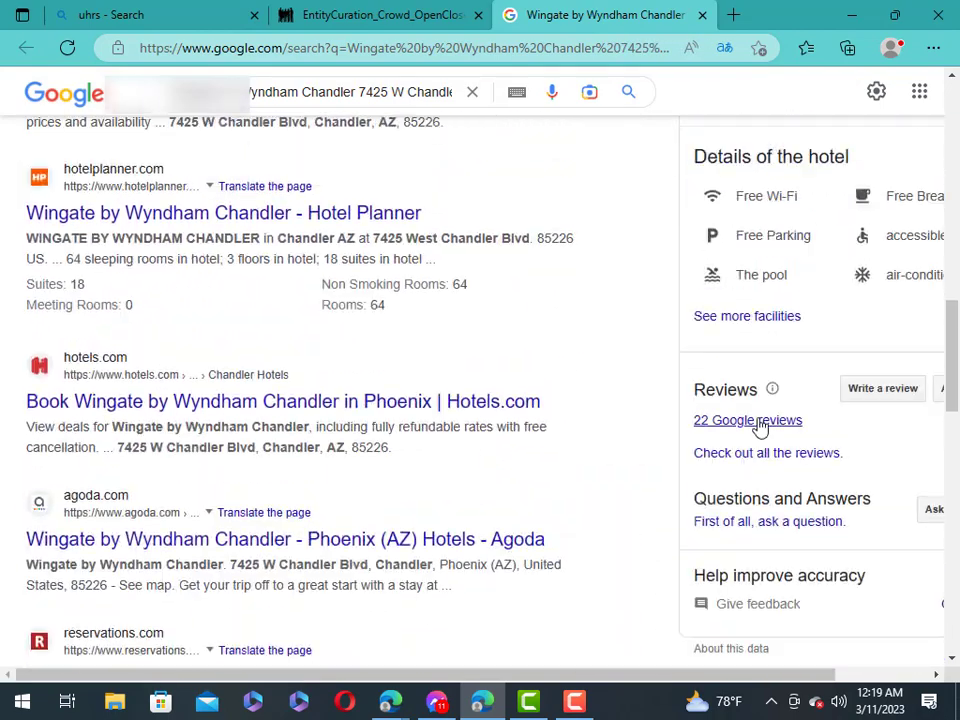
scroll(760, 428, "up", 4)
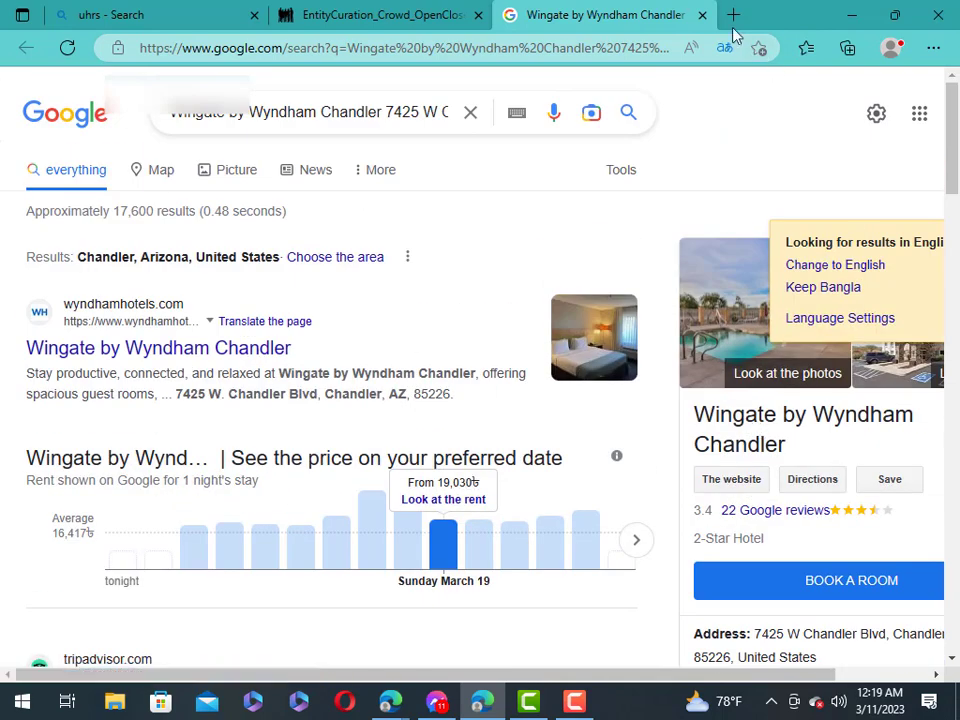
left_click(703, 15)
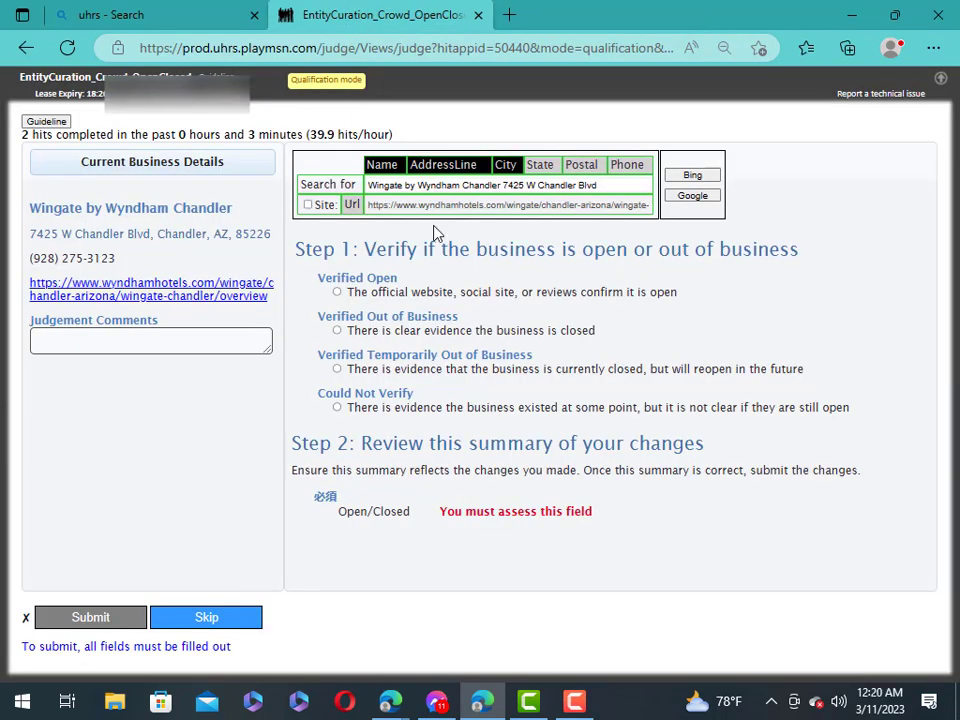
Judge Wingate by Wyndham Chandler as Could Not Verify with beleza-studio.com as the evidence, and submit the judgement.
left_click(337, 408)
left_click(450, 429)
right_click(452, 429)
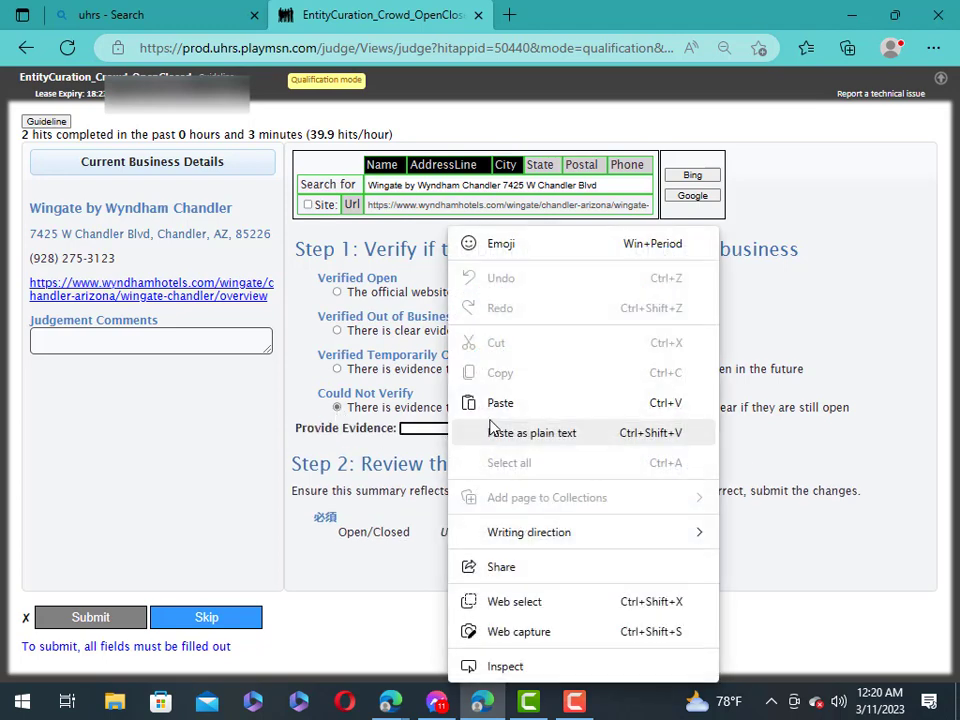
left_click(505, 403)
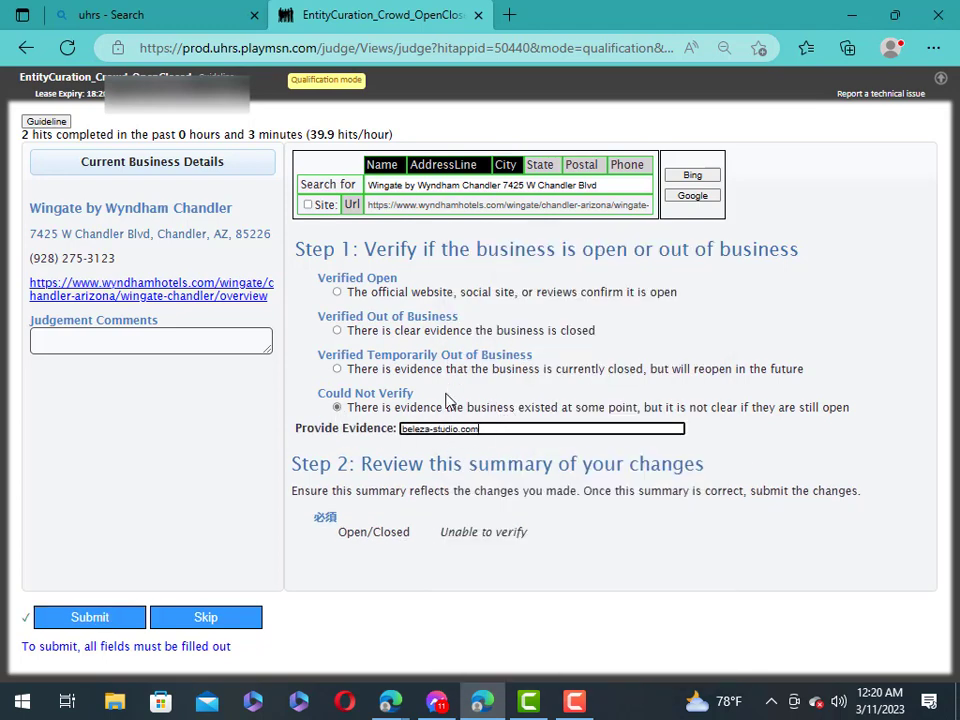
left_click(80, 624)
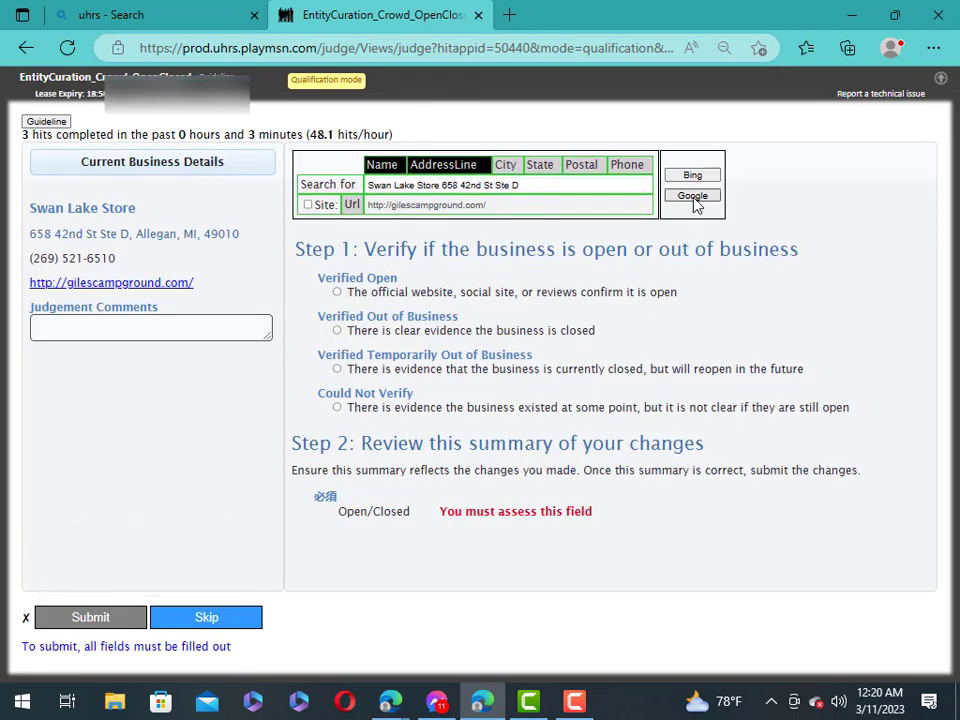
Look up Swan Lake Store on Google, check its opening status with the results translated to English, and return to the judging form.
left_click(692, 196)
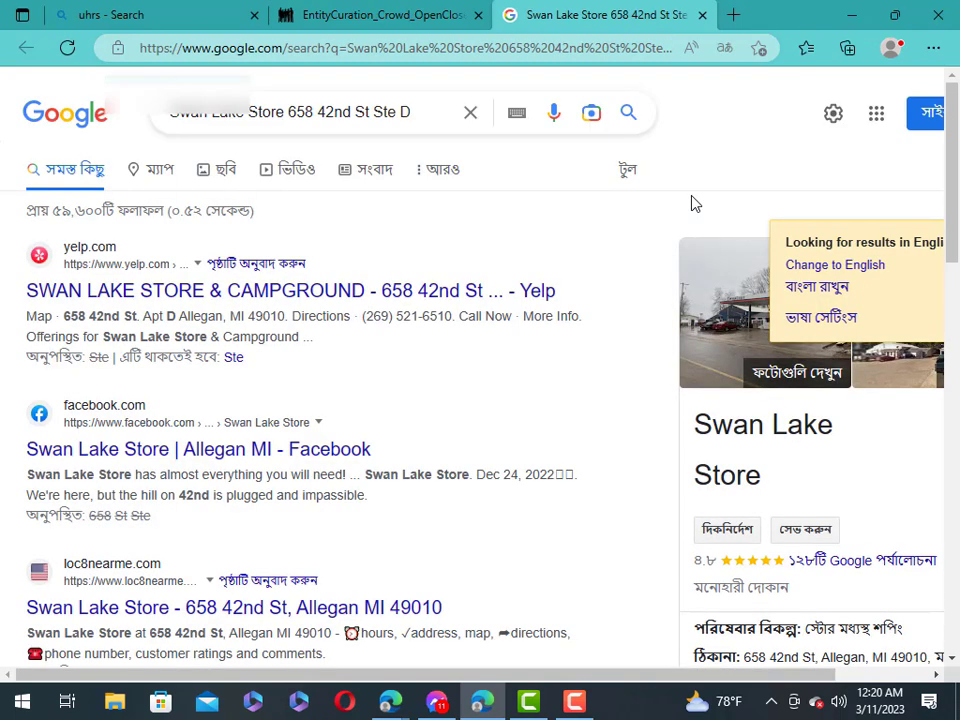
scroll(679, 336, "down", 3)
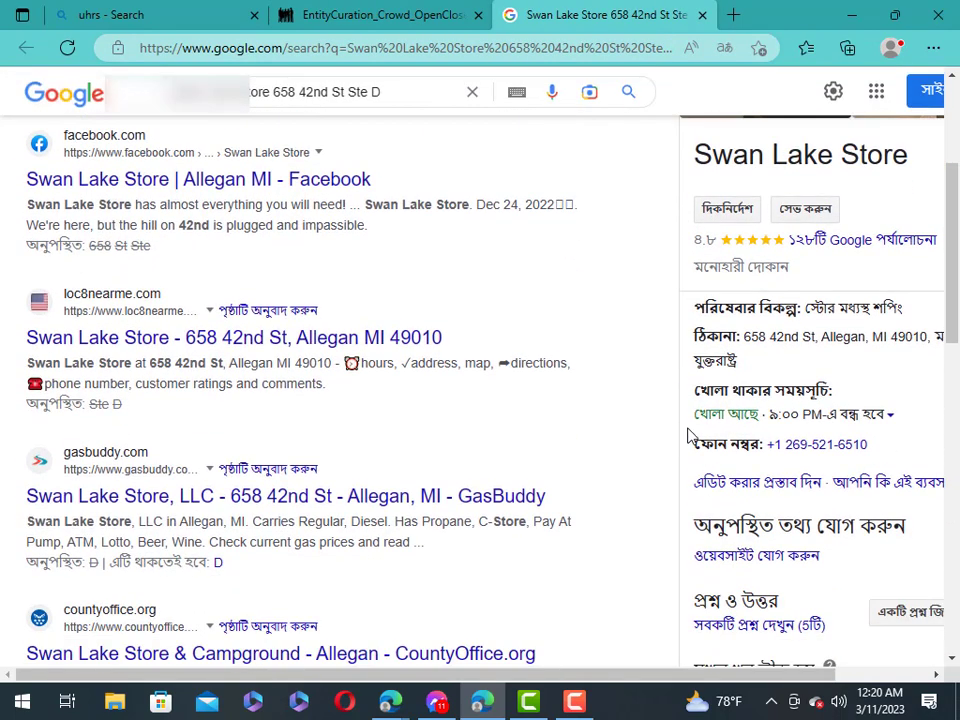
right_click(573, 324)
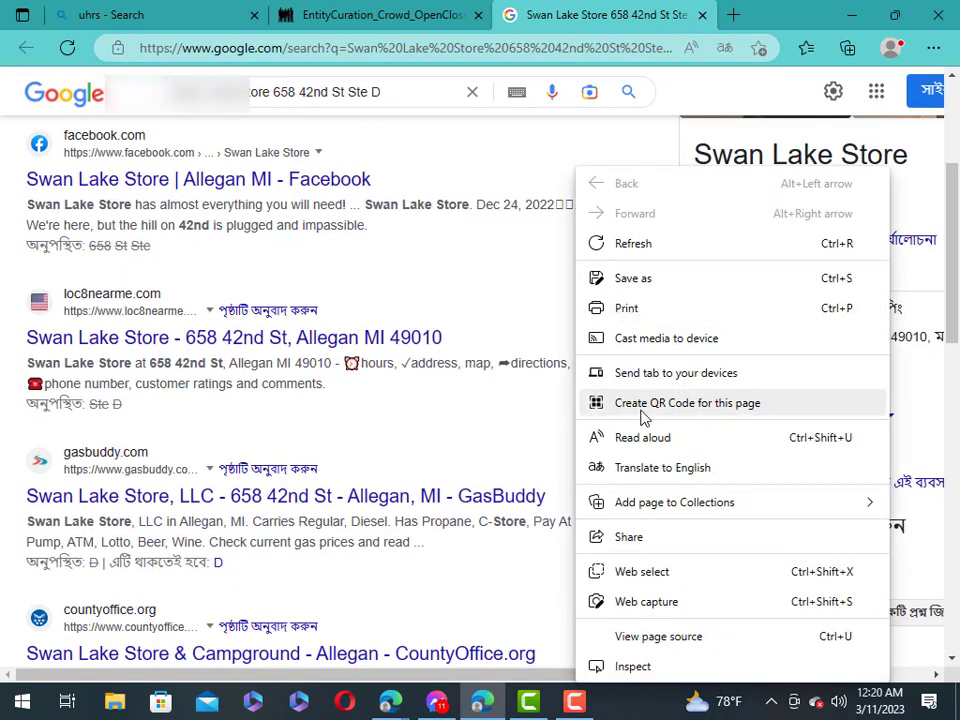
left_click(649, 468)
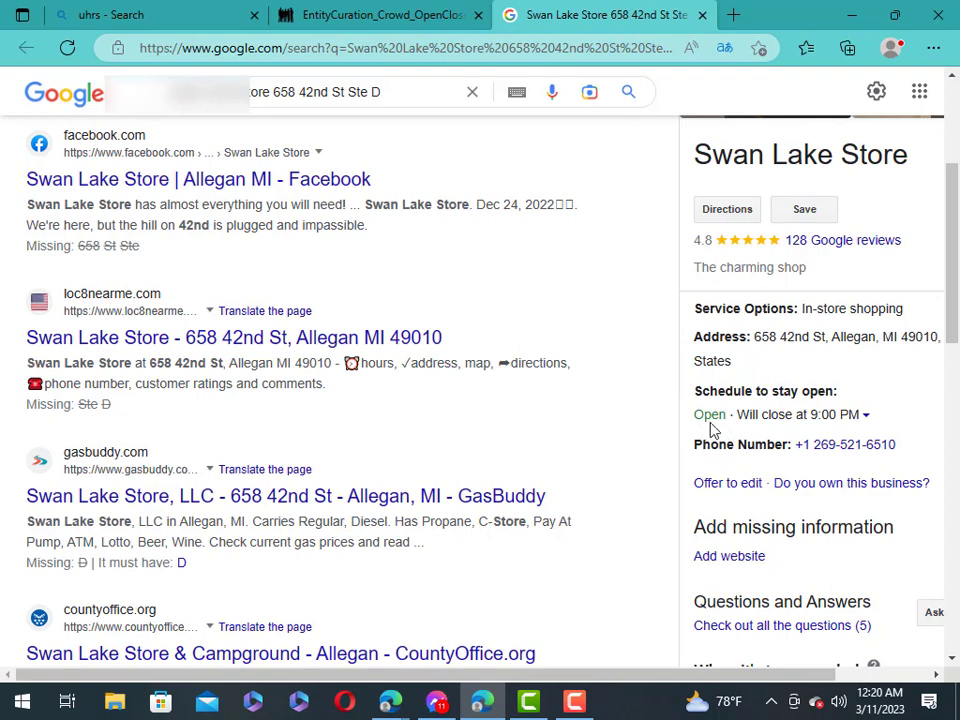
left_click(704, 15)
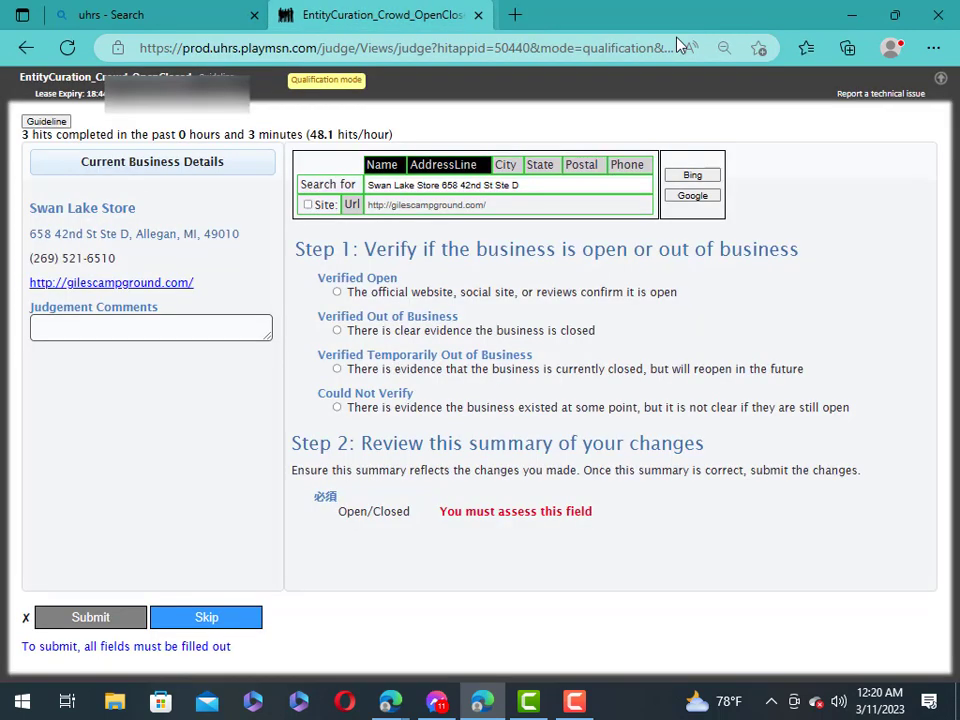
Judge Swan Lake Store as Verified Open with beleza-studio.com as the source URL, and submit the judgement.
left_click(337, 292)
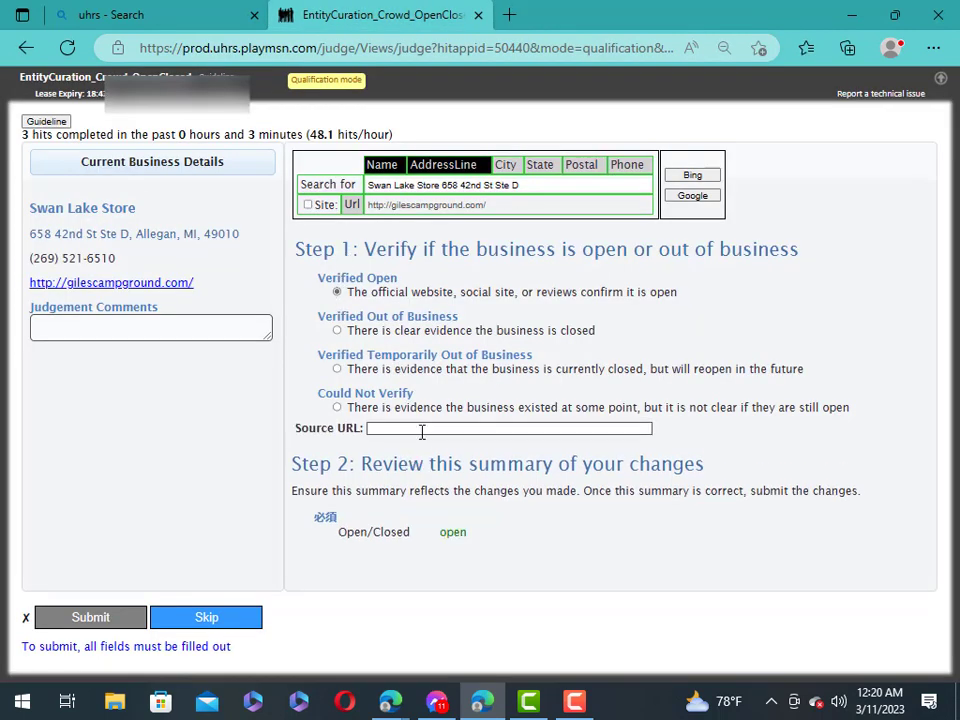
left_click(422, 428)
right_click(422, 428)
left_click(482, 403)
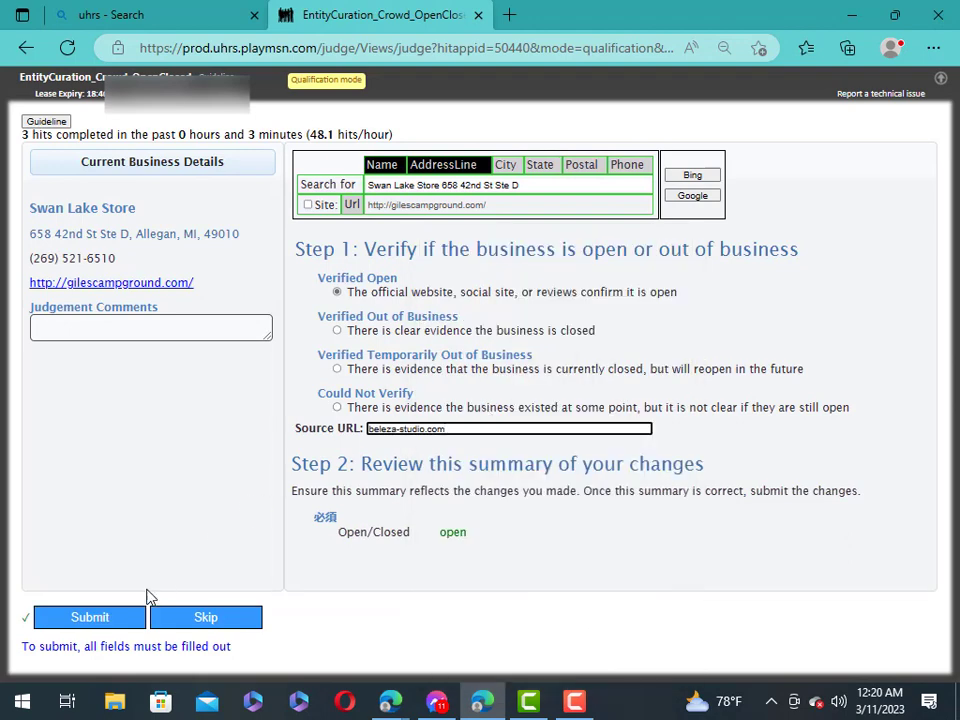
left_click(122, 618)
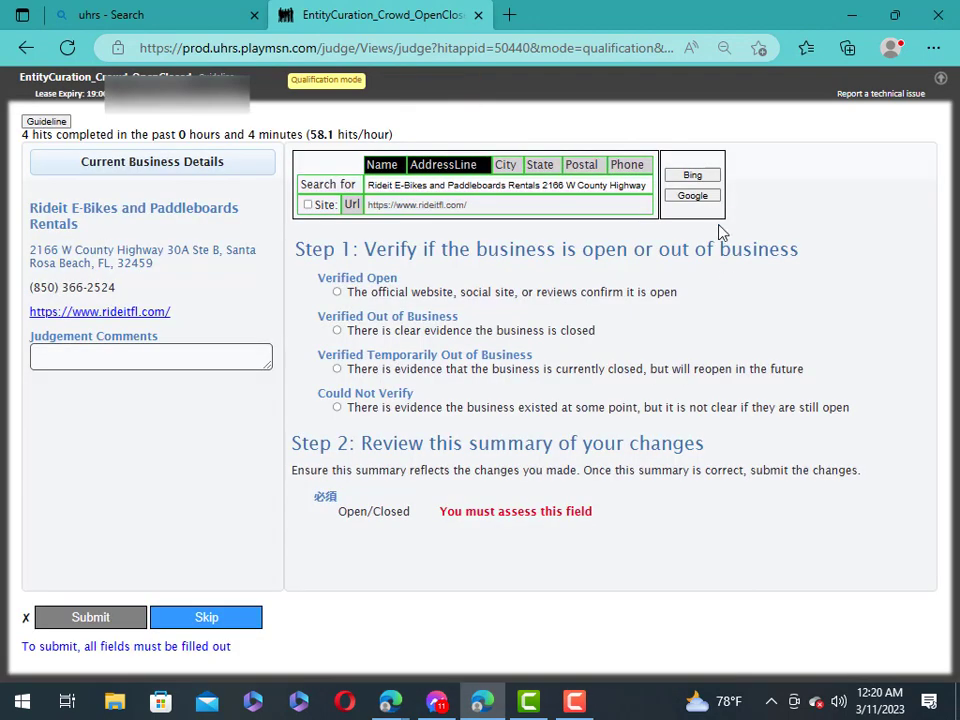
Look up Rideit E-Bikes and Paddleboards Rentals on Google, check its opening status, and return to the judging form.
left_click(695, 196)
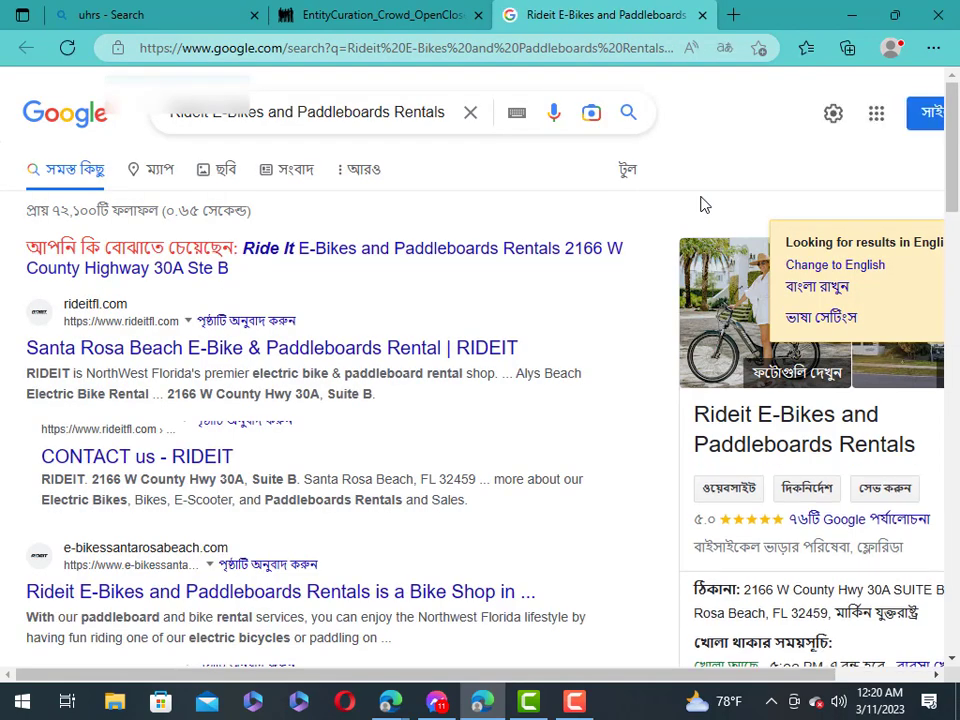
scroll(621, 343, "down", 2)
scroll(654, 432, "down", 1)
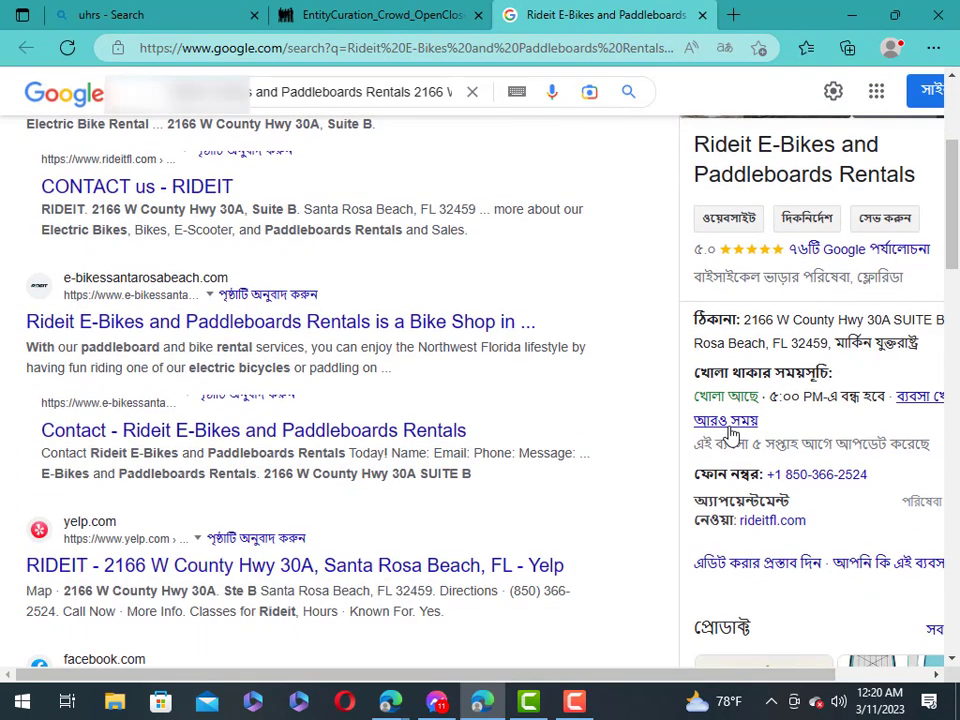
left_click(702, 15)
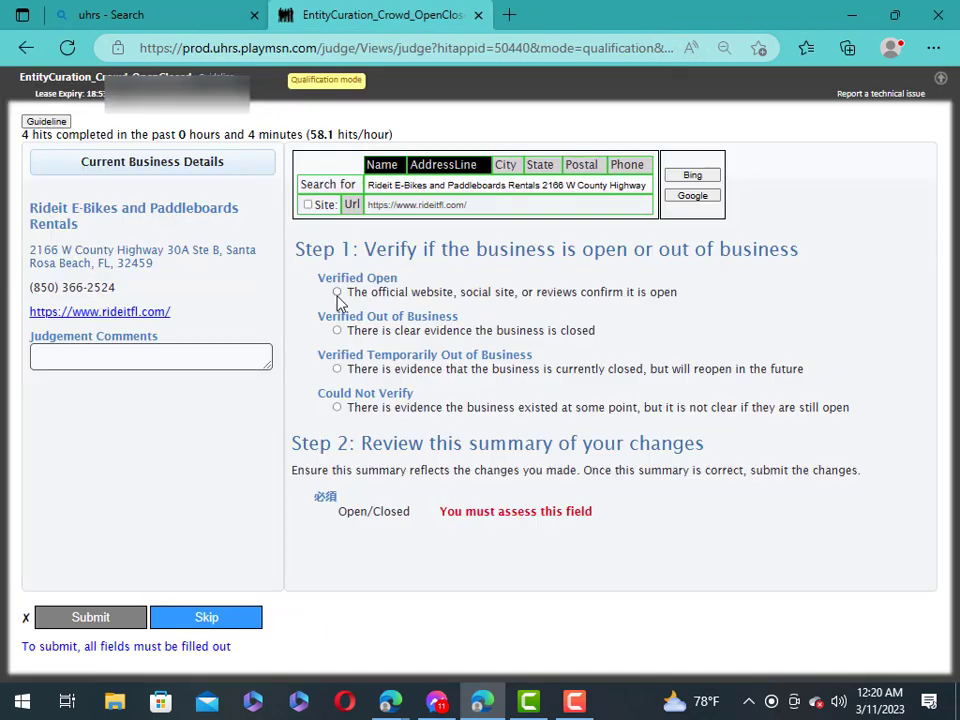
Judge Rideit E-Bikes and Paddleboards Rentals as Verified Open, paste the copied address as the source URL, and submit the judgement.
left_click(337, 292)
left_click(427, 430)
right_click(427, 435)
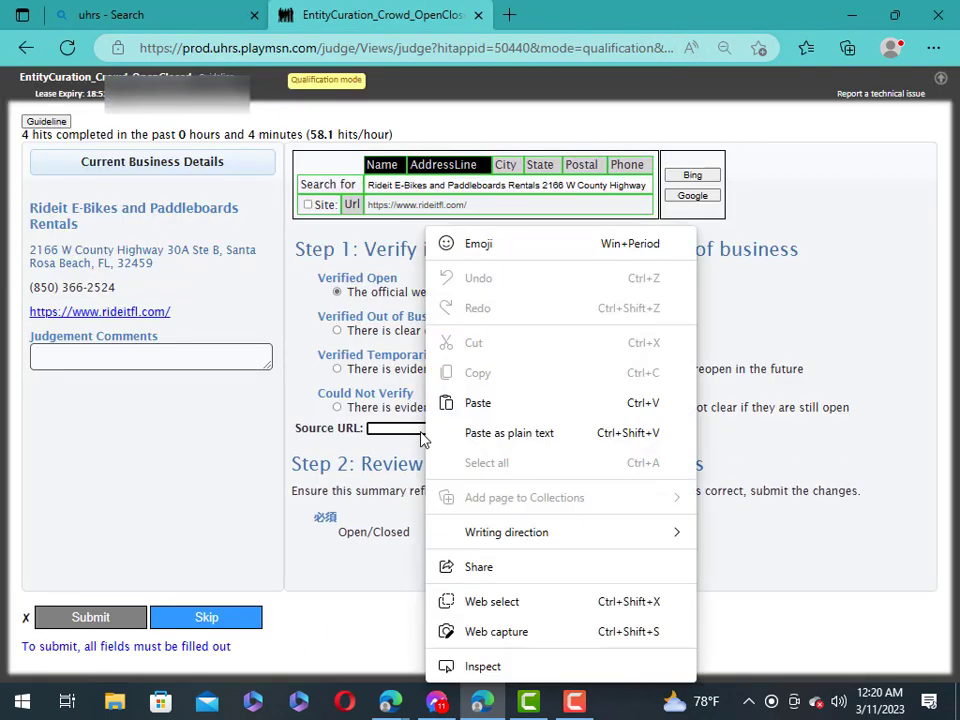
left_click(432, 403)
left_click(90, 618)
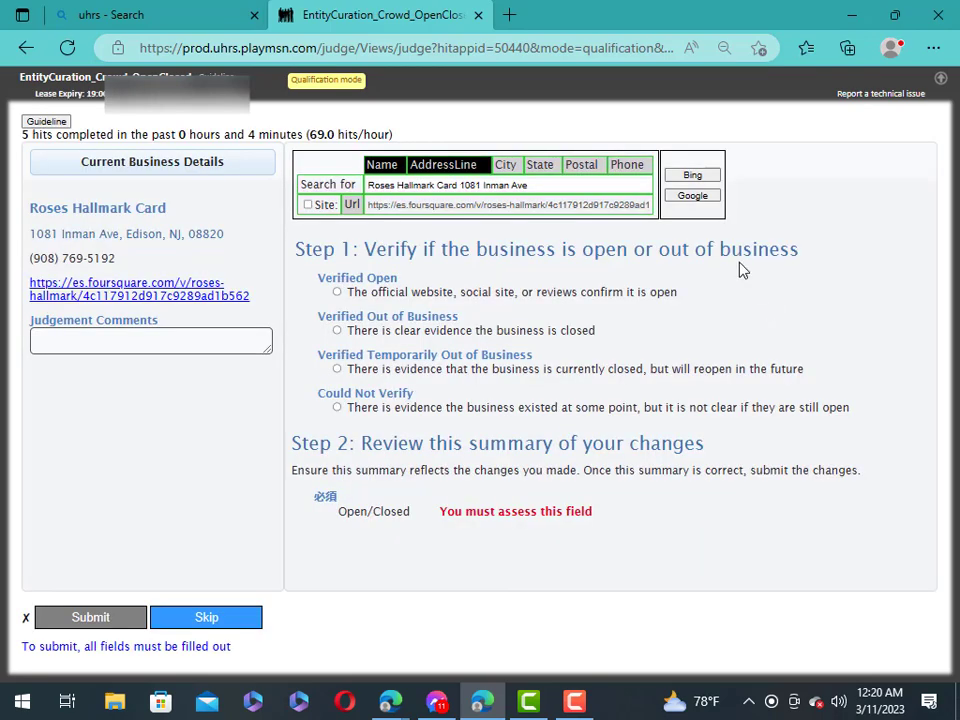
Look up Roses Hallmark Card on Google, check its business status with the results translated to English, and return to the judging form.
left_click(692, 195)
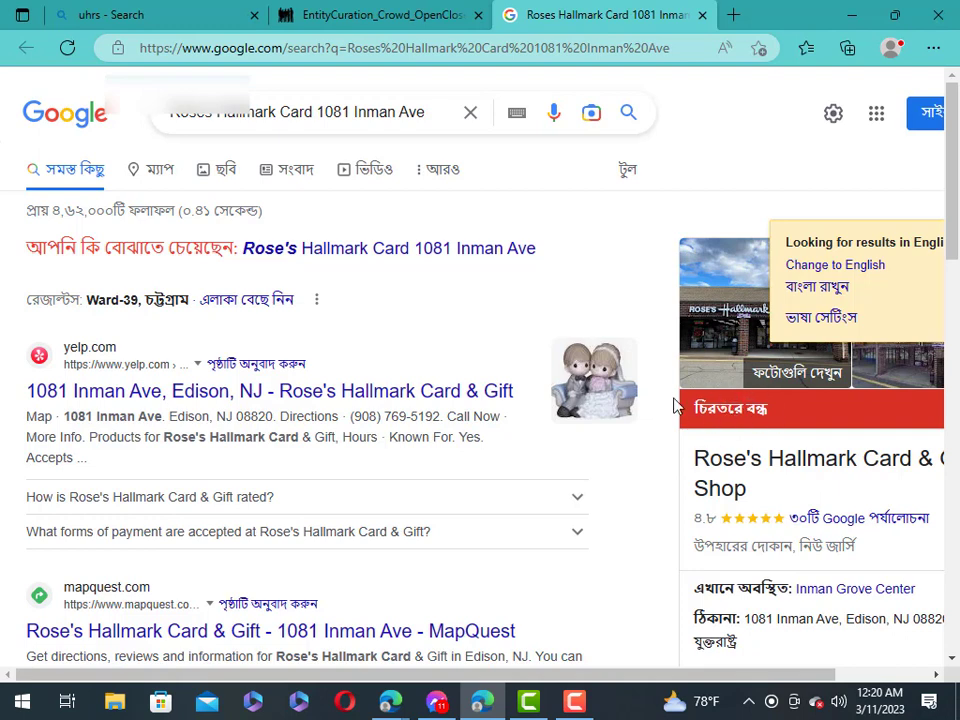
right_click(583, 253)
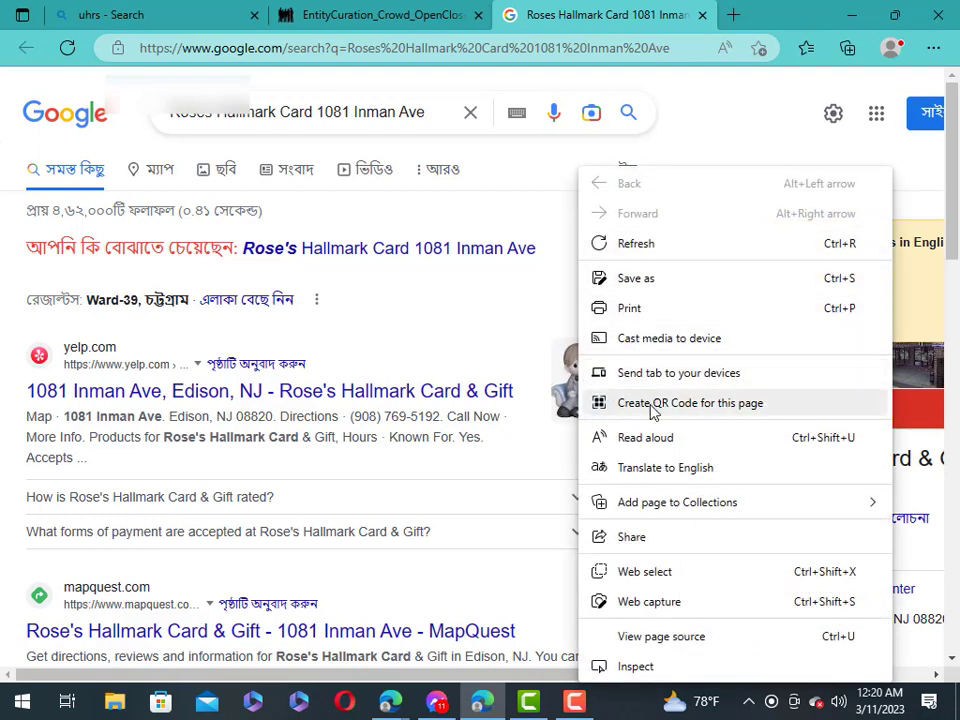
left_click(656, 467)
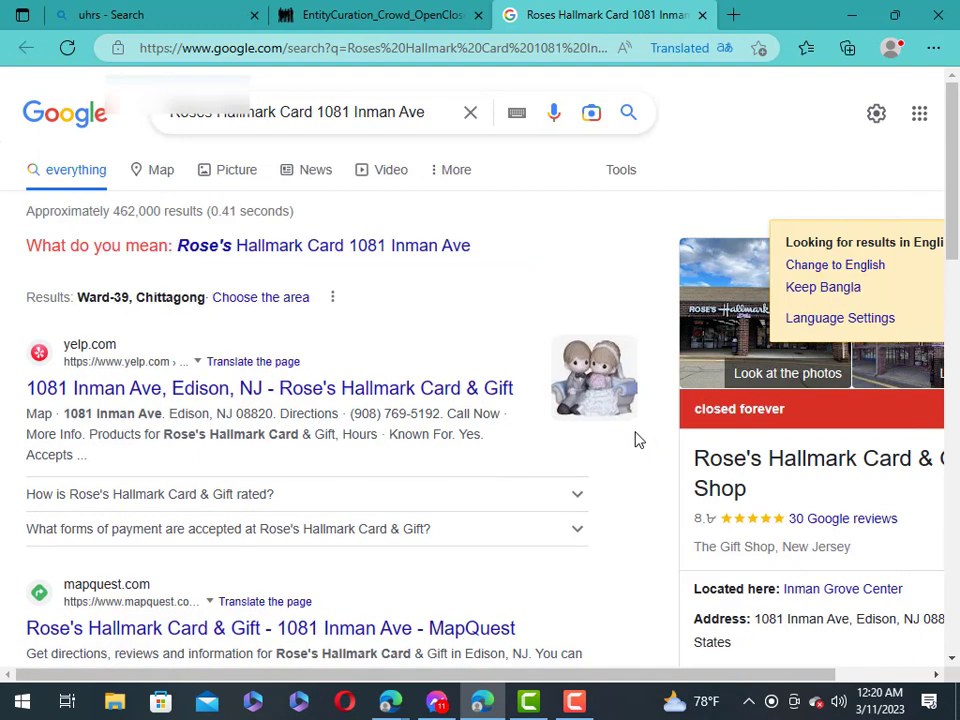
left_click(702, 15)
Judge Roses Hallmark Card as Verified Out of Business, paste the copied address as the source URL, and submit the judgement.
left_click(337, 331)
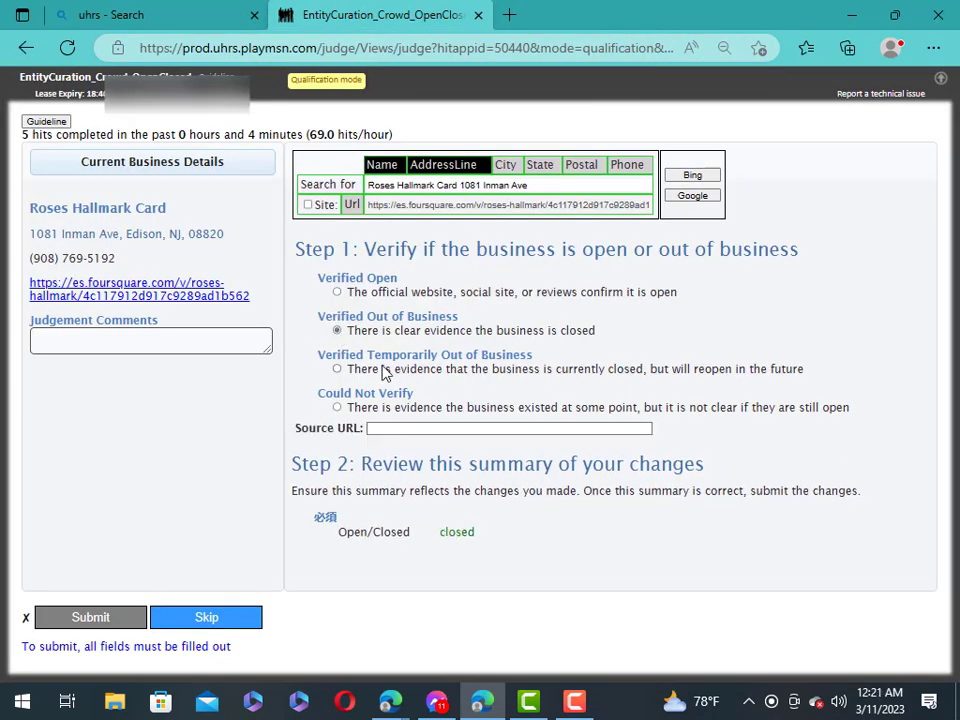
left_click(401, 428)
right_click(401, 428)
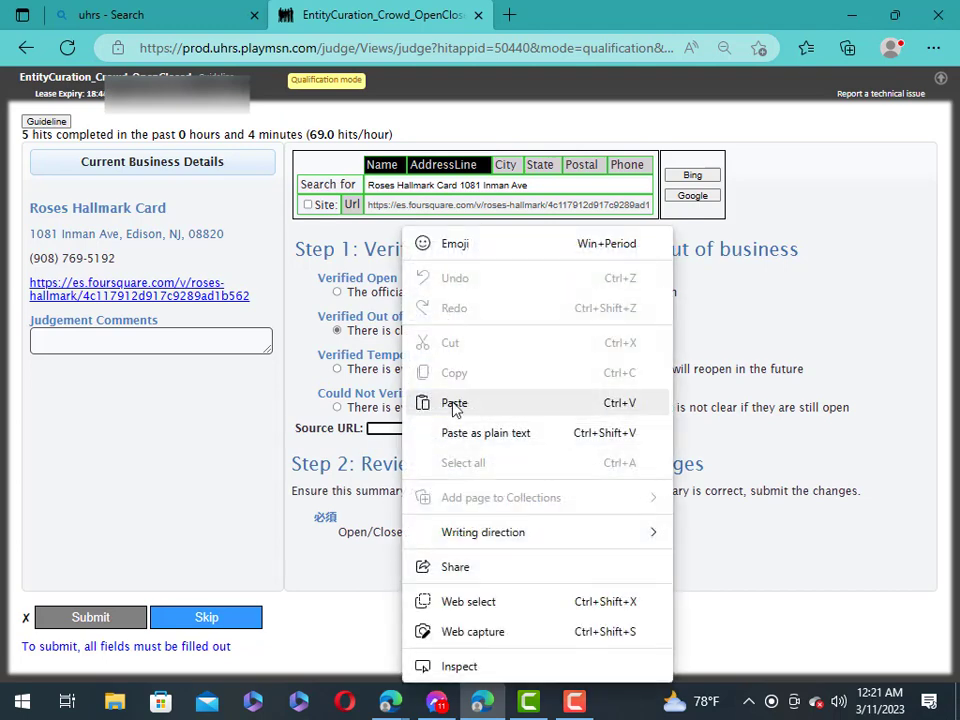
left_click(422, 409)
left_click(90, 618)
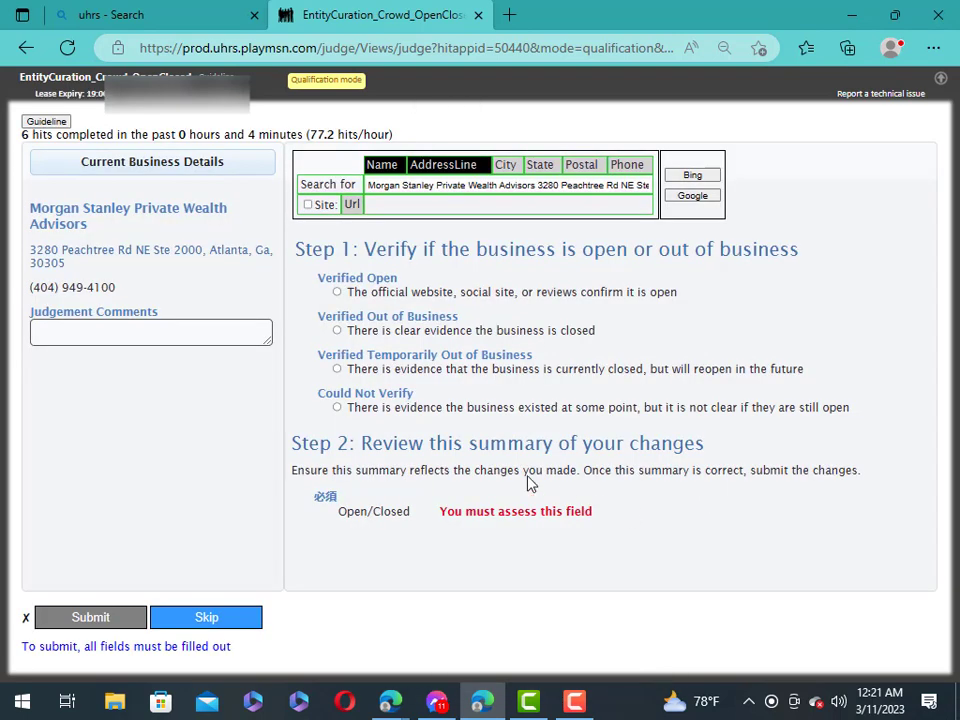
Look up Morgan Stanley Private Wealth Advisors on Google and translate the results page to English.
left_click(692, 196)
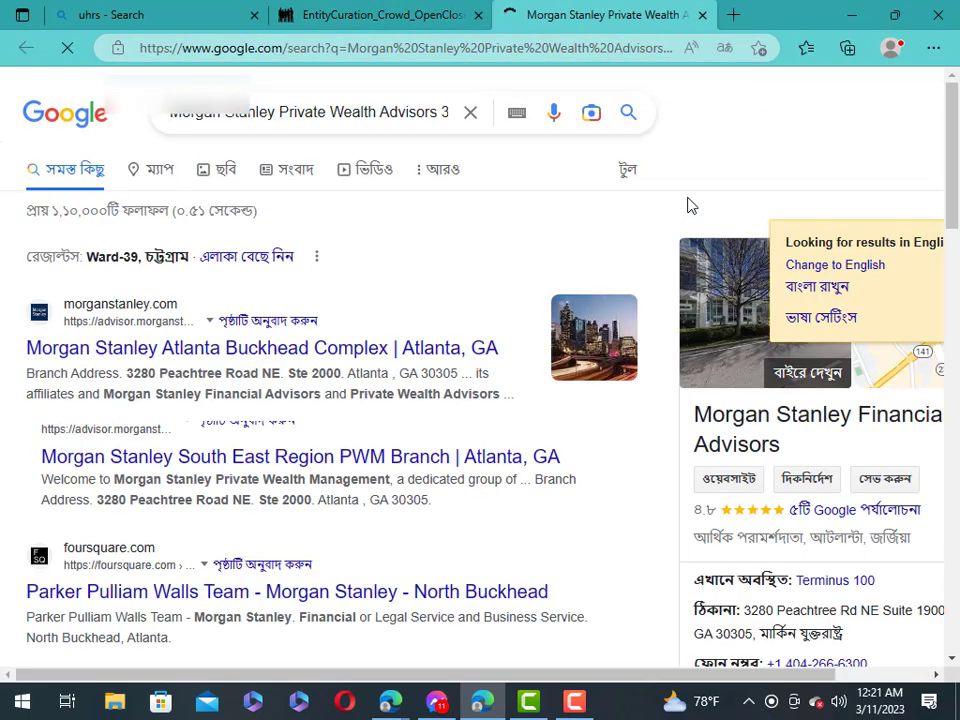
scroll(763, 430, "down", 1)
scroll(700, 440, "down", 2)
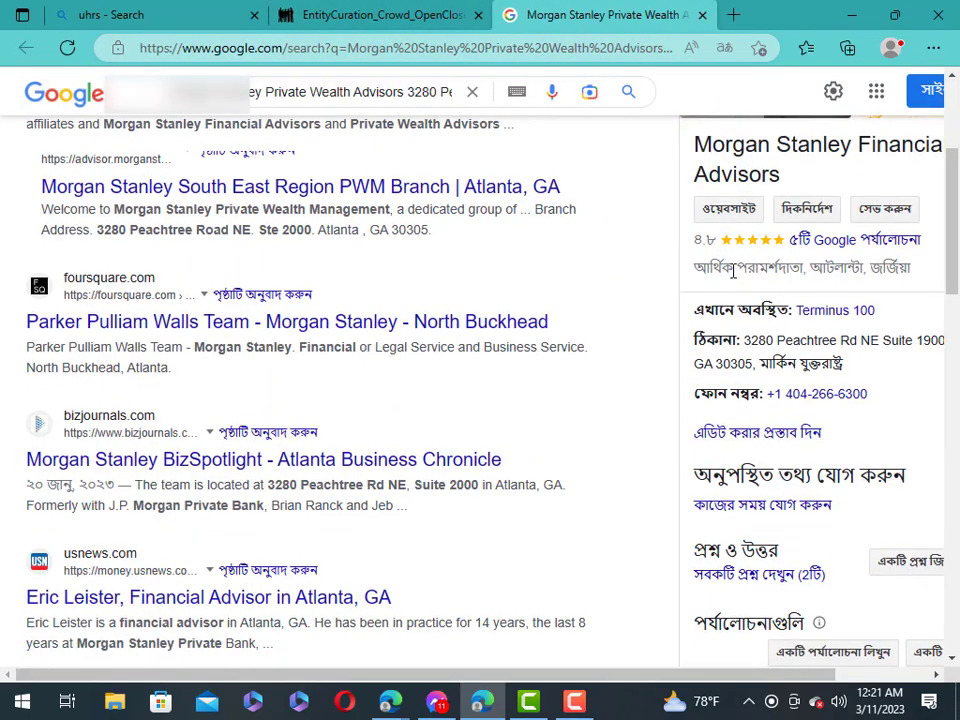
scroll(700, 440, "down", 3)
scroll(727, 451, "up", 3)
scroll(727, 451, "up", 3)
scroll(727, 440, "down", 4)
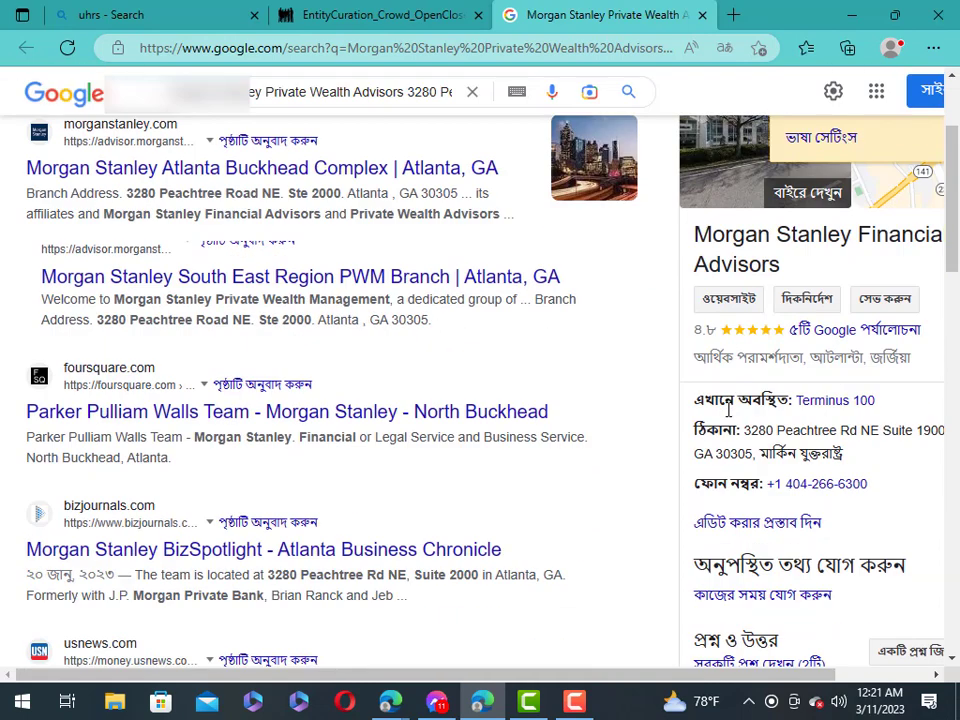
right_click(603, 141)
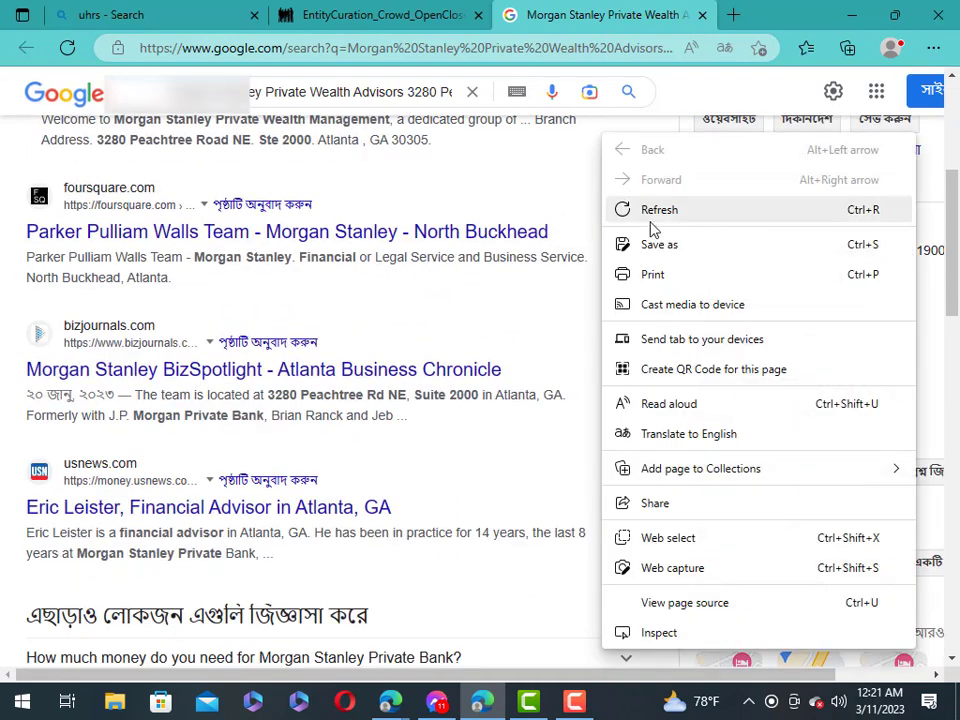
left_click(686, 436)
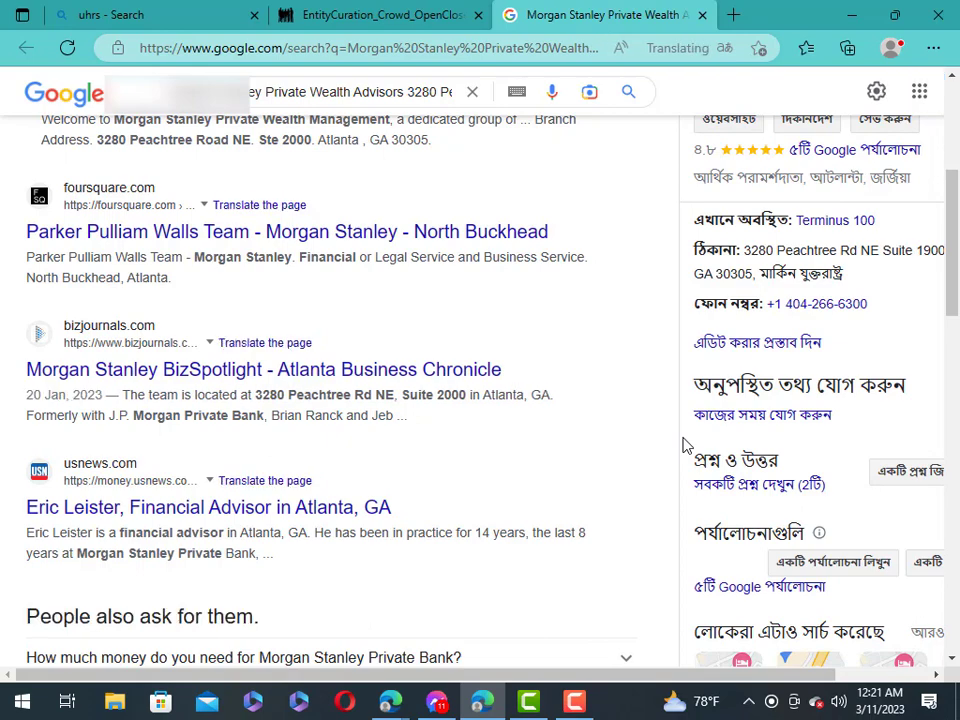
Examine the translated Morgan Stanley business details and reviews for evidence of its opening status, and return to the judging form.
scroll(740, 270, "up", 1)
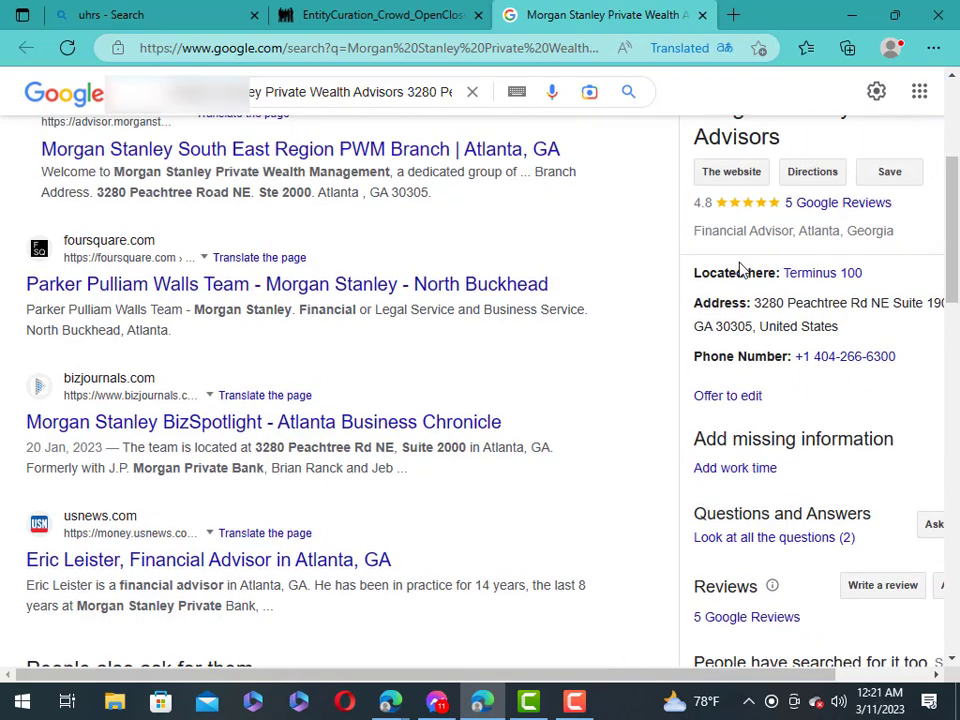
scroll(740, 268, "up", 5)
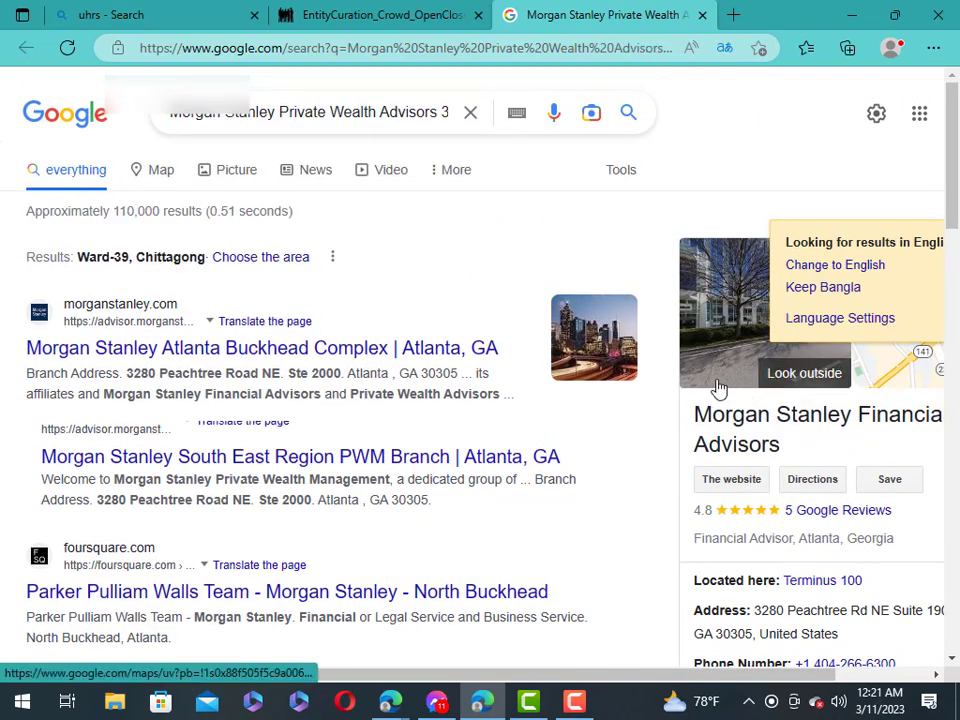
scroll(730, 390, "down", 4)
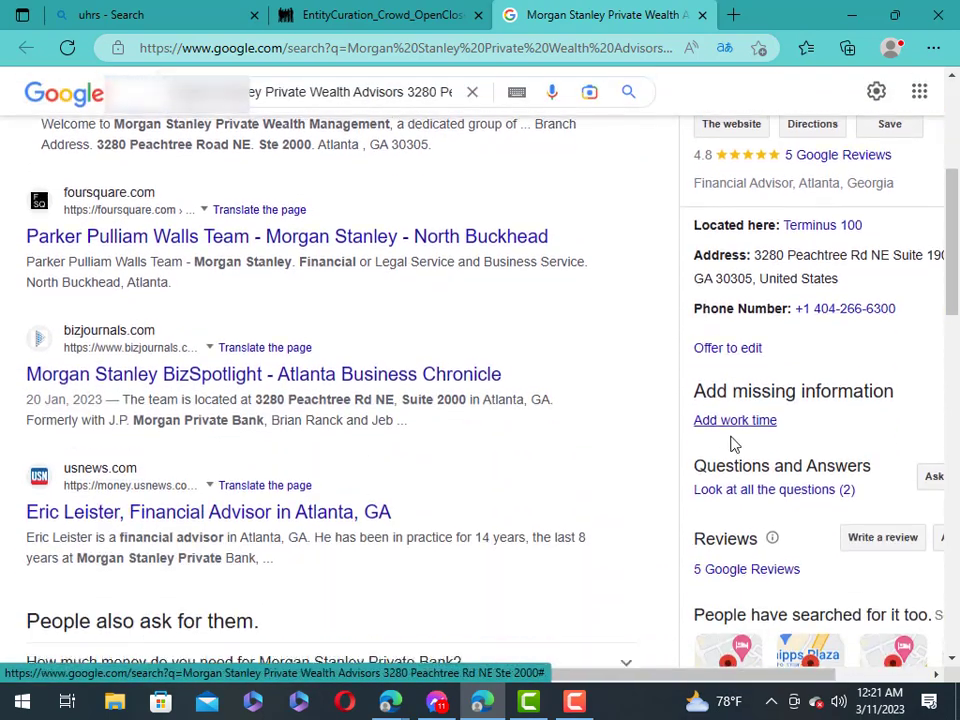
scroll(756, 437, "down", 5)
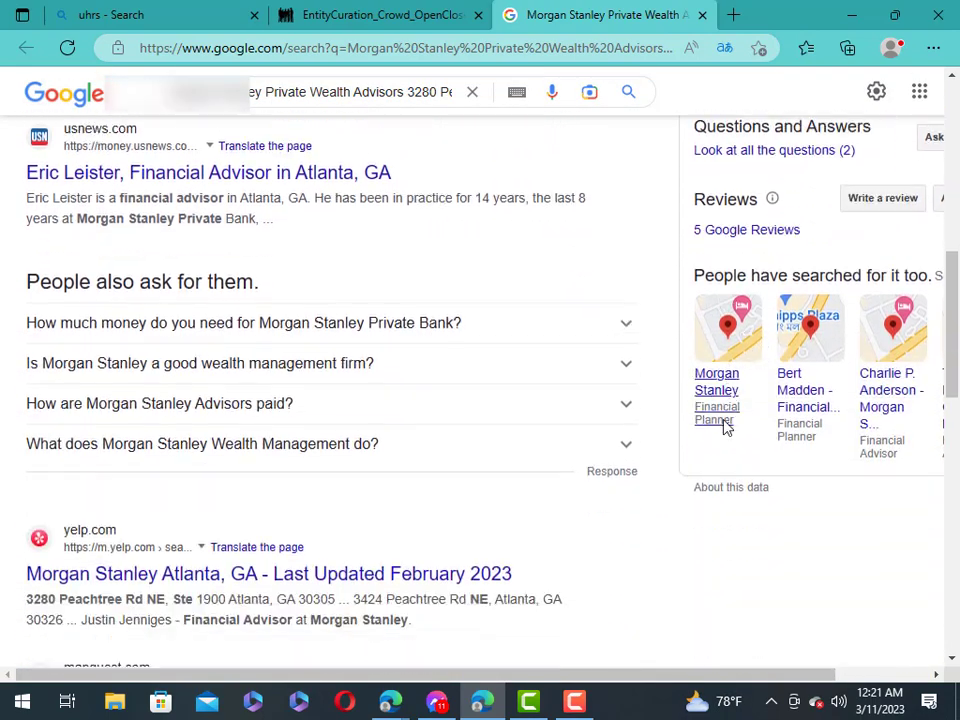
scroll(727, 432, "up", 5)
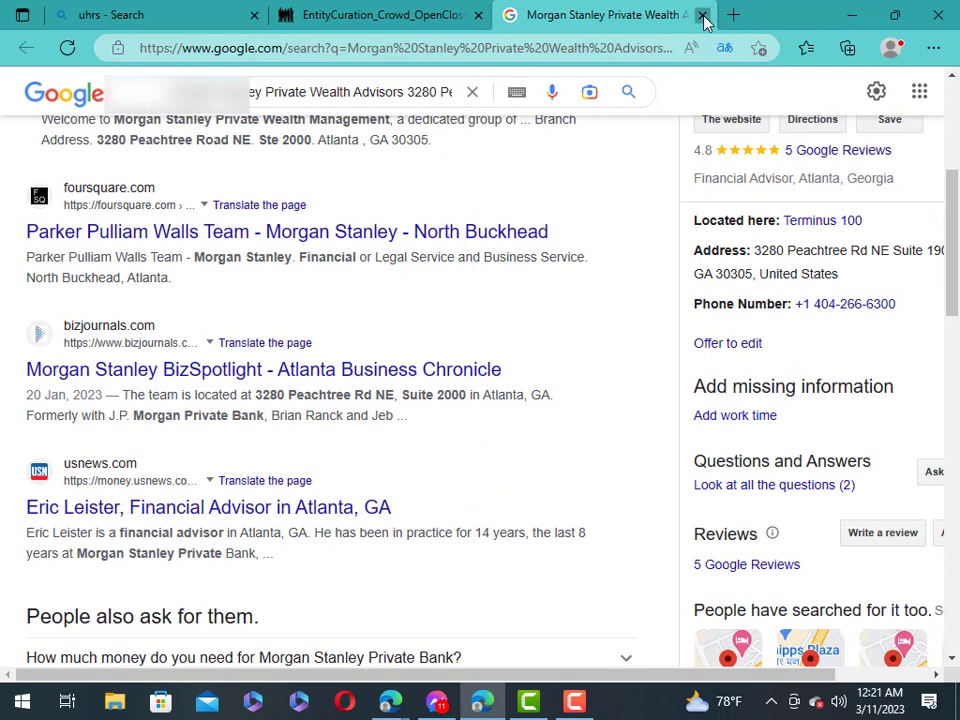
left_click(705, 15)
Judge Morgan Stanley Private Wealth Advisors as Could Not Verify, paste the copied address as evidence, and submit the judgement.
left_click(337, 408)
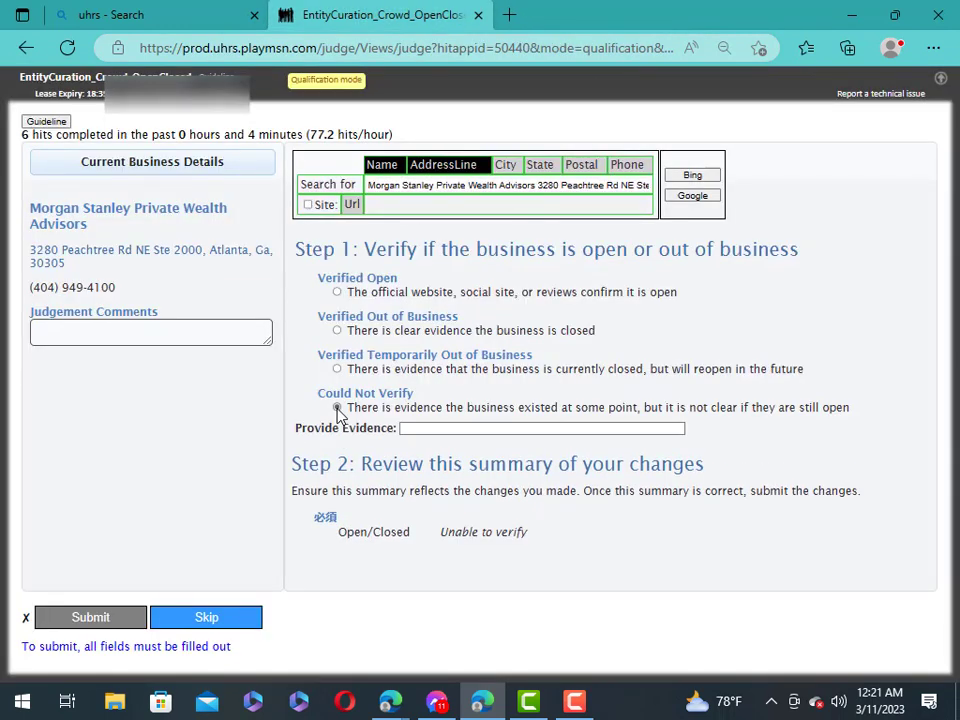
left_click(456, 430)
right_click(456, 430)
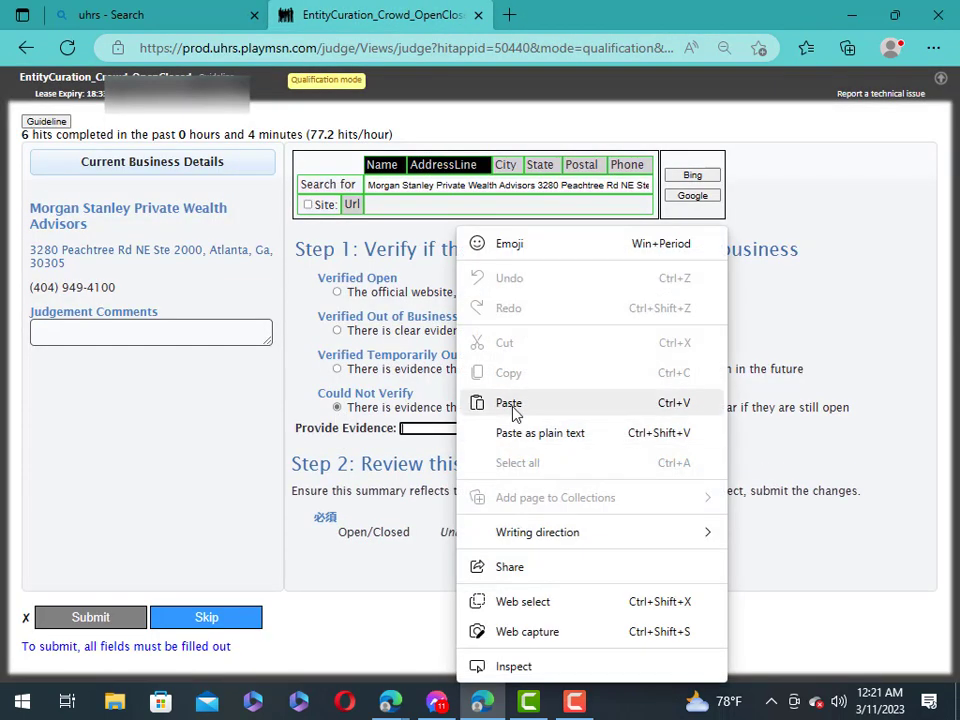
left_click(509, 403)
left_click(112, 618)
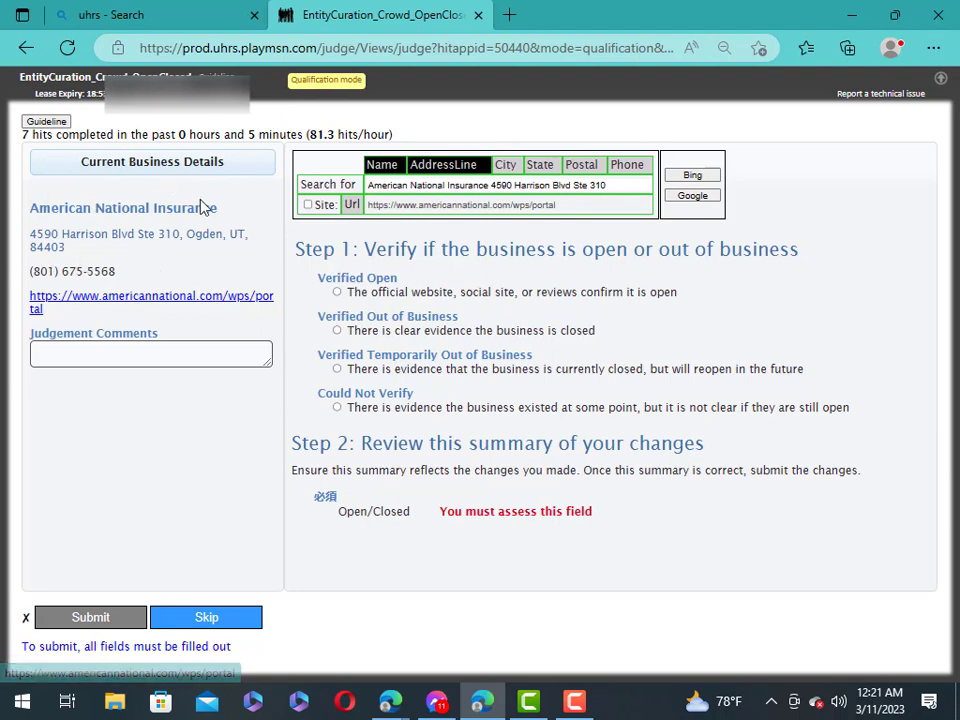
Look up American National Insurance on Google, check the results for its business status, and return to the judging form.
left_click(687, 199)
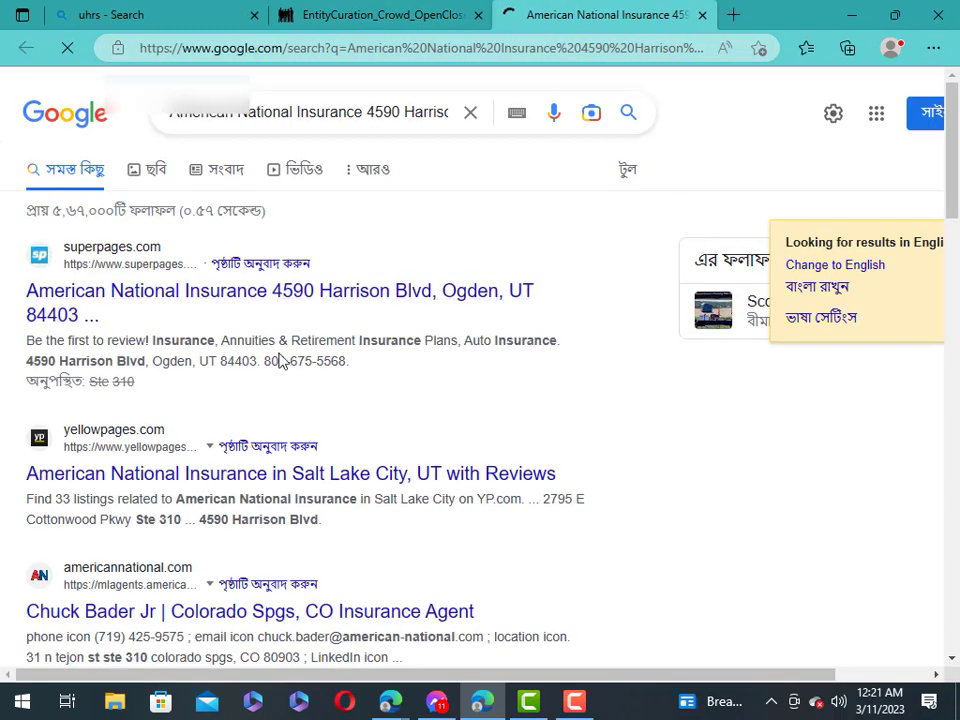
scroll(279, 360, "down", 6)
scroll(271, 358, "down", 13)
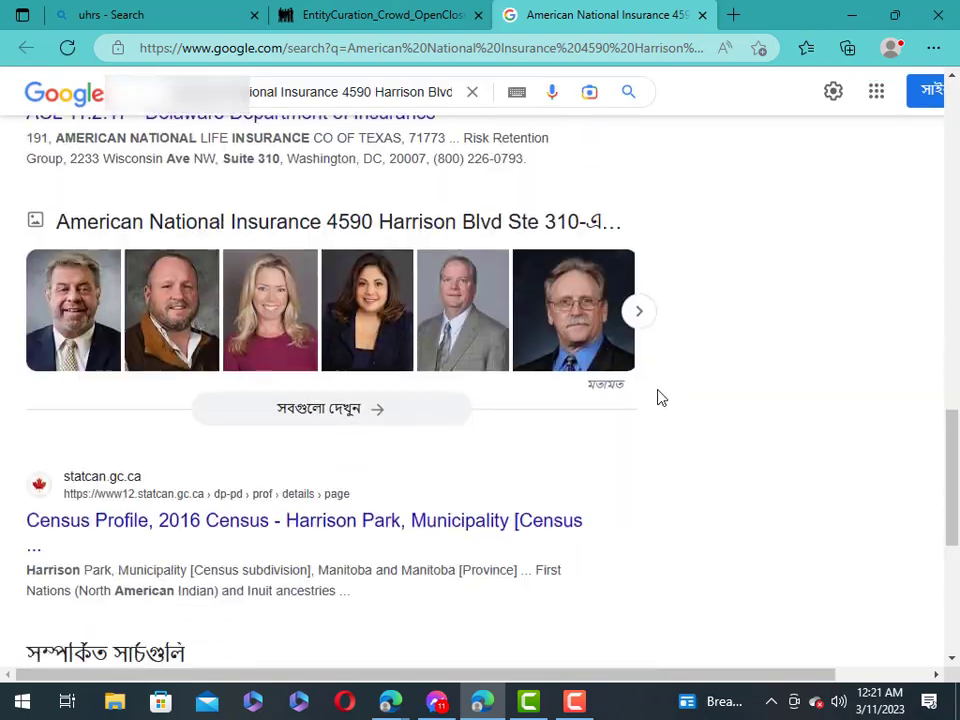
scroll(729, 360, "up", 18)
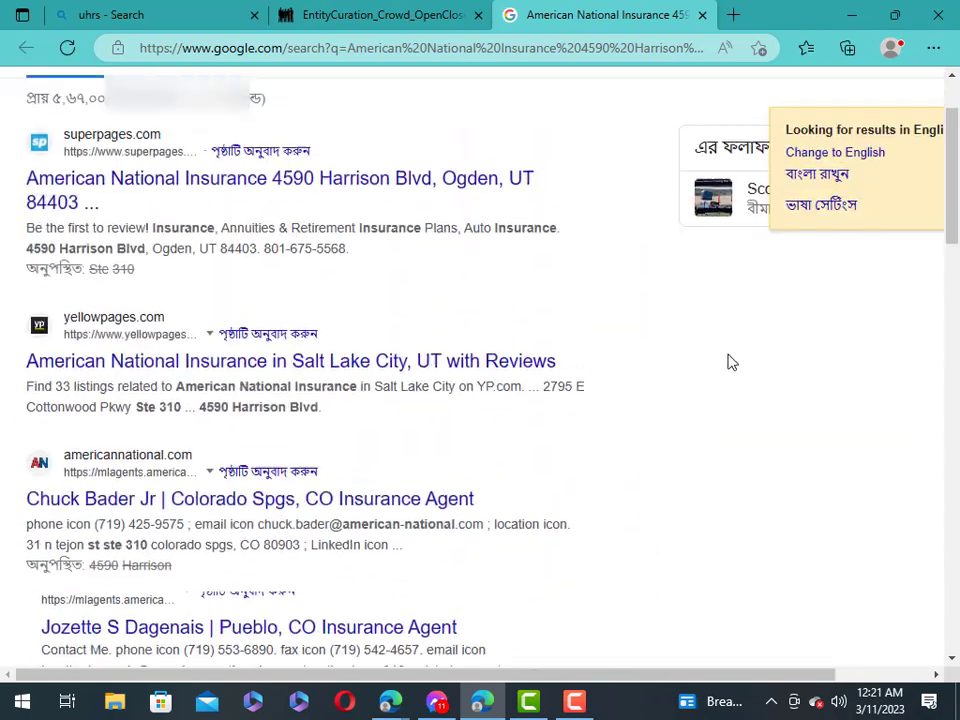
left_click(702, 15)
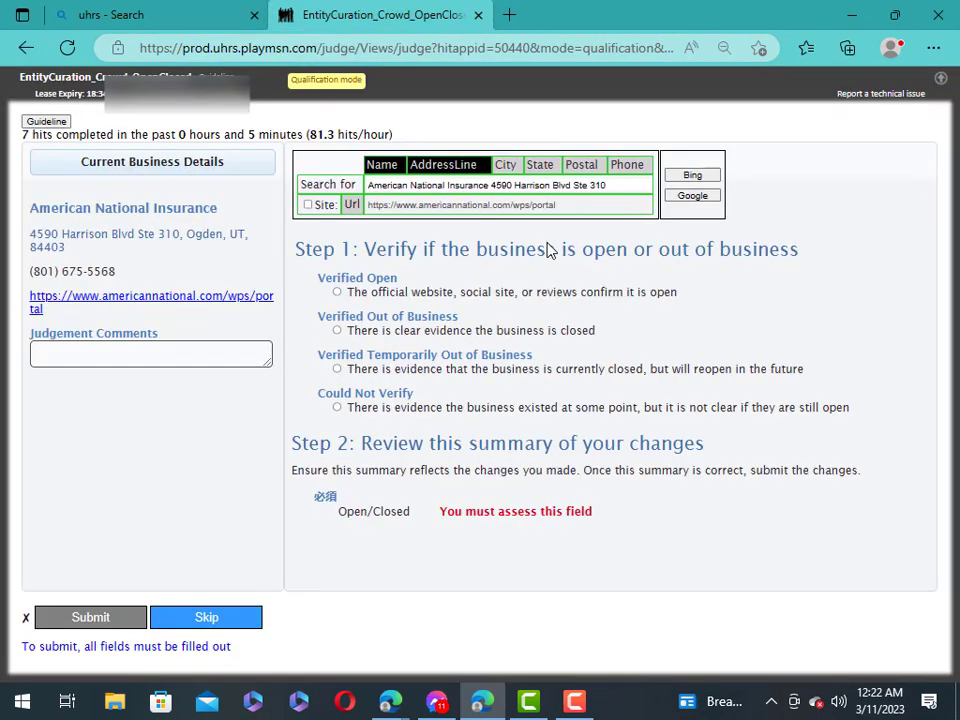
Judge American National Insurance as Could Not Verify, paste the copied address as evidence, and submit the judgement.
left_click(337, 407)
right_click(452, 429)
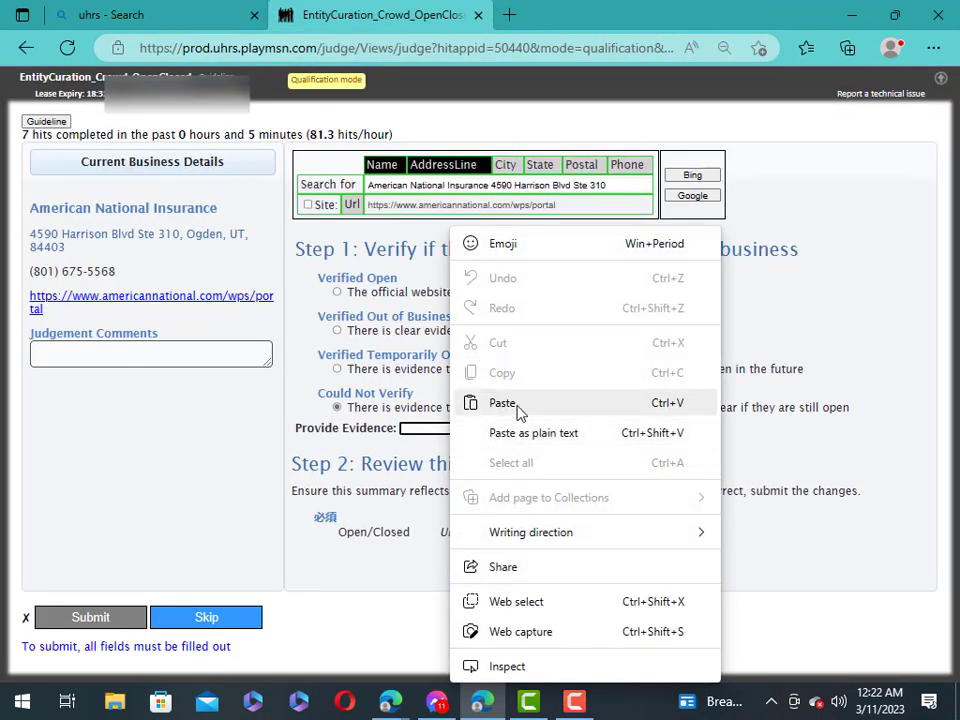
left_click(519, 404)
left_click(126, 620)
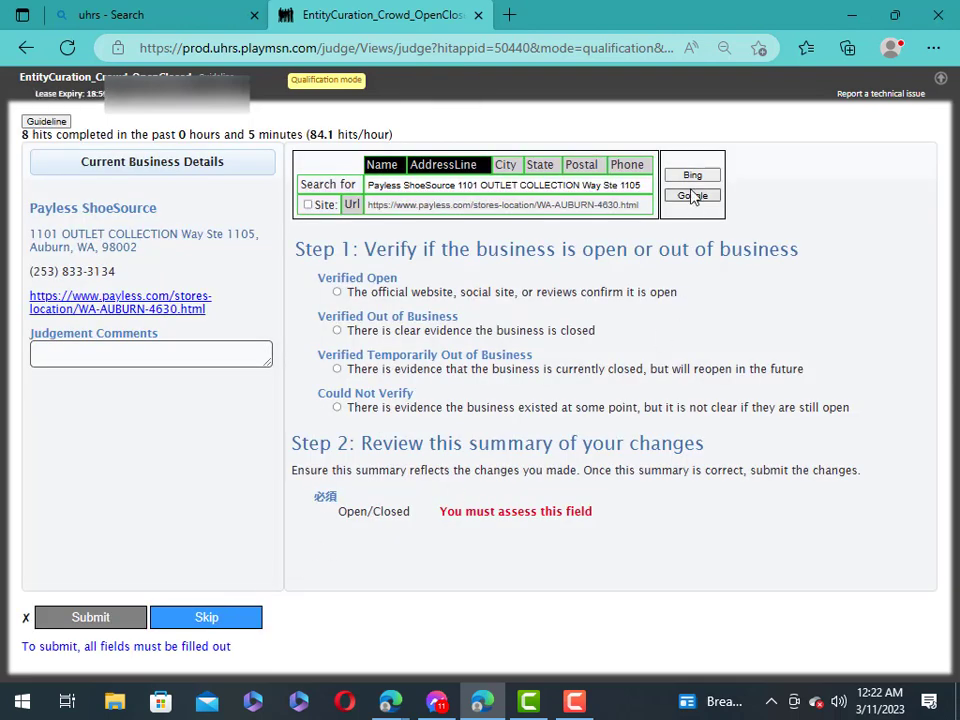
Check Payless ShoeSource on Google and submit a Verified Out of Business judgement with the copied address as the source URL.
left_click(692, 195)
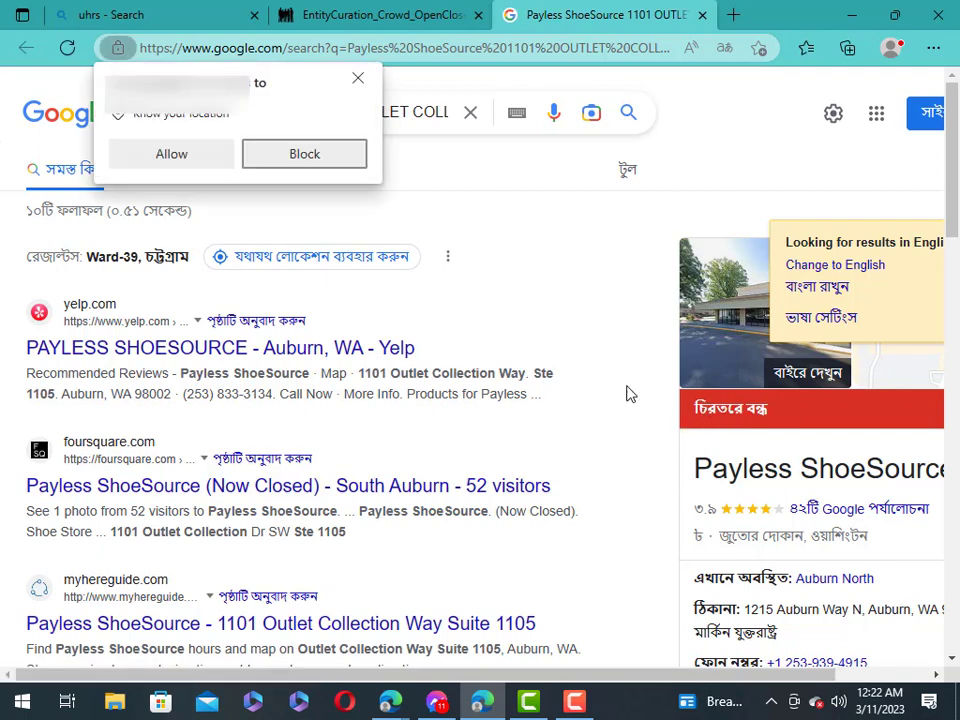
left_click(702, 15)
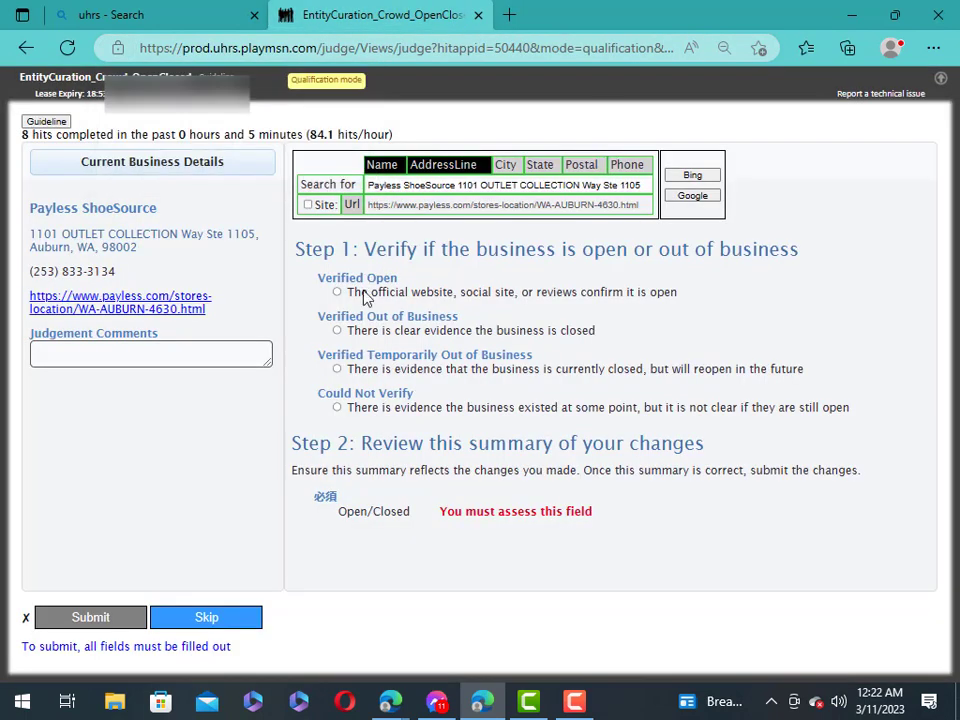
left_click(337, 331)
left_click(453, 427)
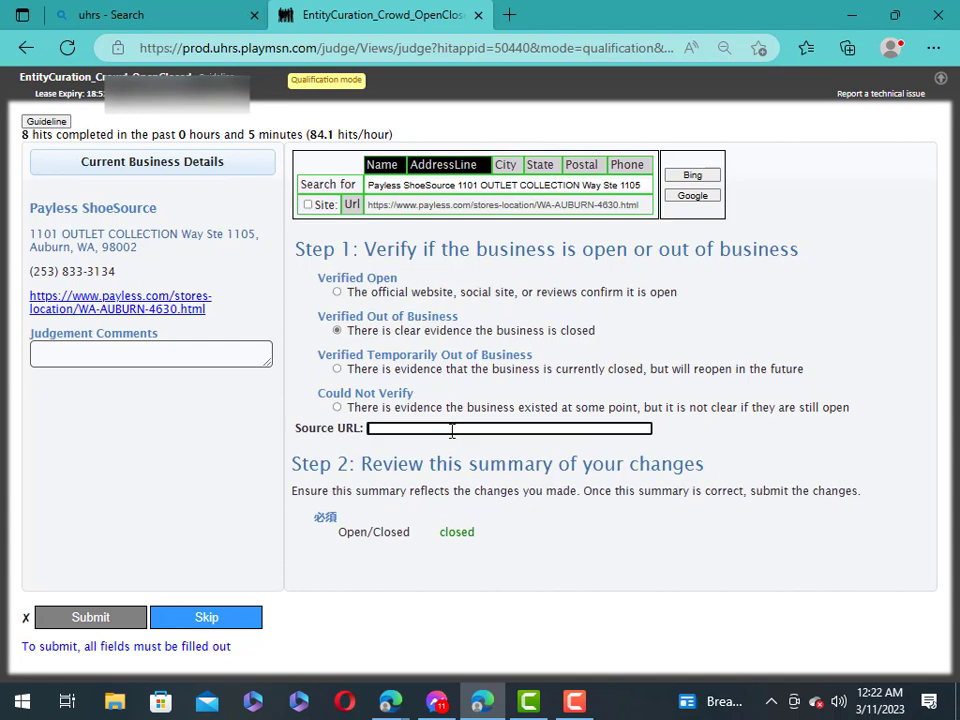
right_click(452, 428)
left_click(543, 402)
left_click(131, 621)
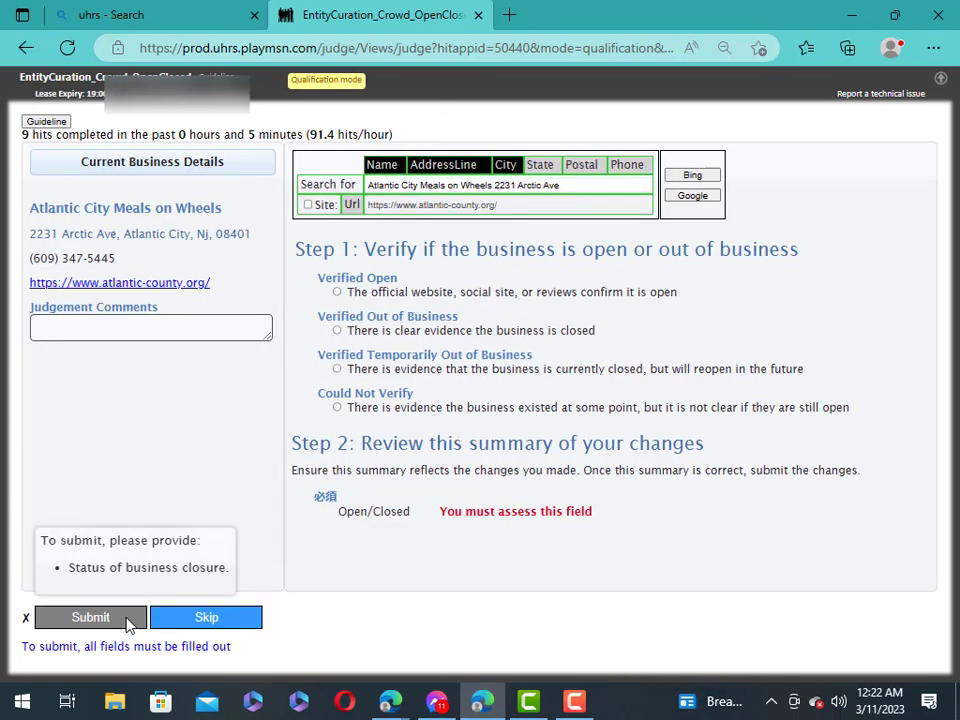
Look up Atlantic City Meals on Wheels on Google, check its business status, and return to the judging form.
left_click(707, 199)
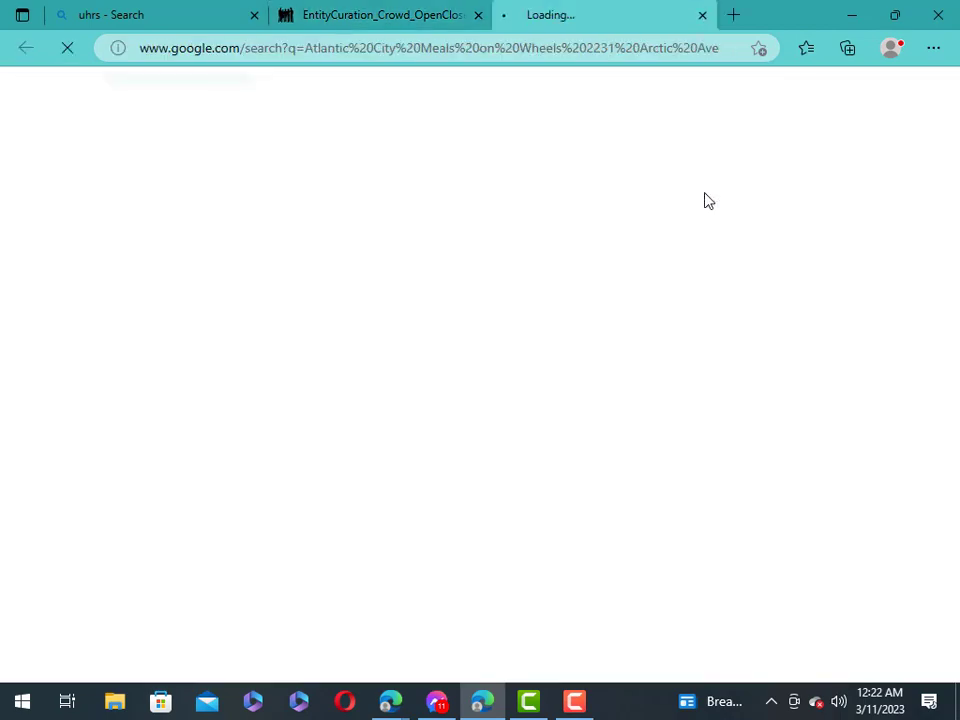
scroll(654, 285, "down", 5)
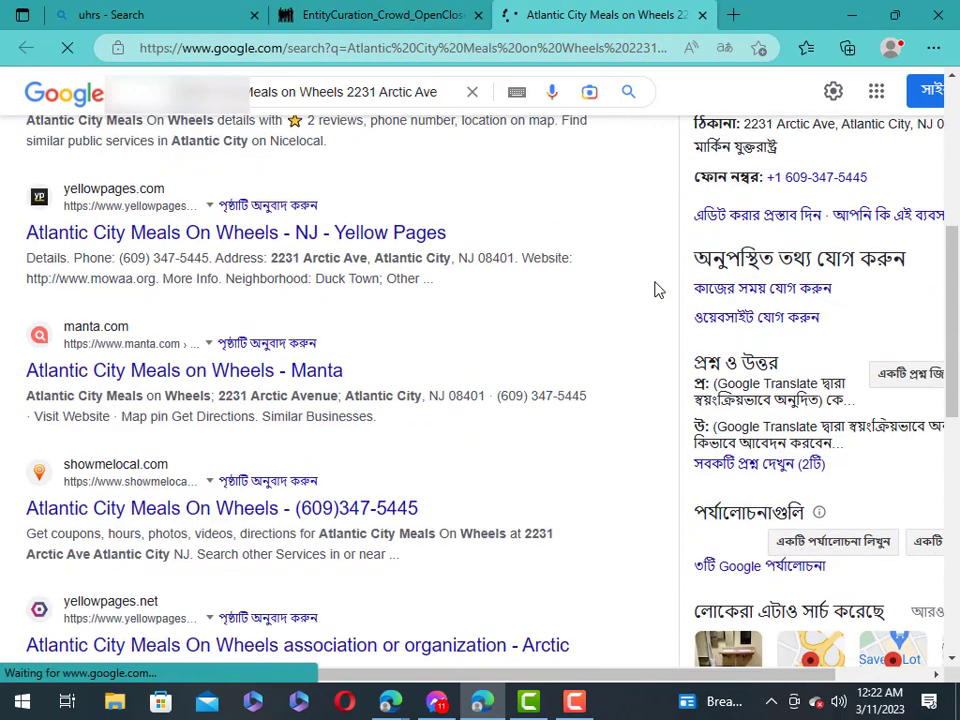
scroll(681, 364, "down", 3)
scroll(740, 330, "up", 6)
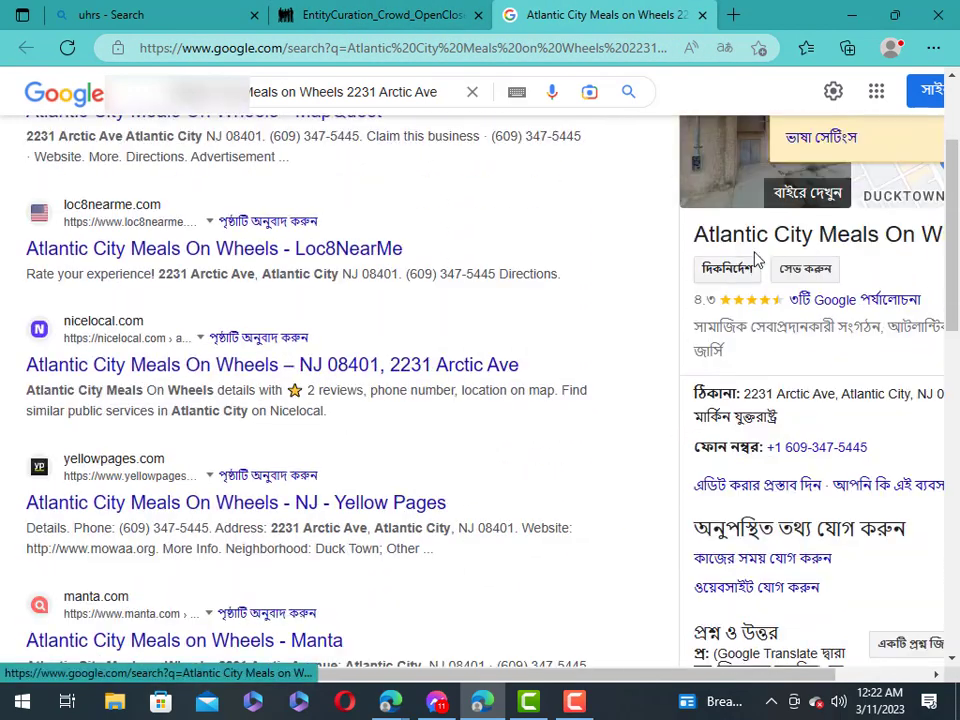
scroll(758, 261, "up", 2)
left_click(703, 15)
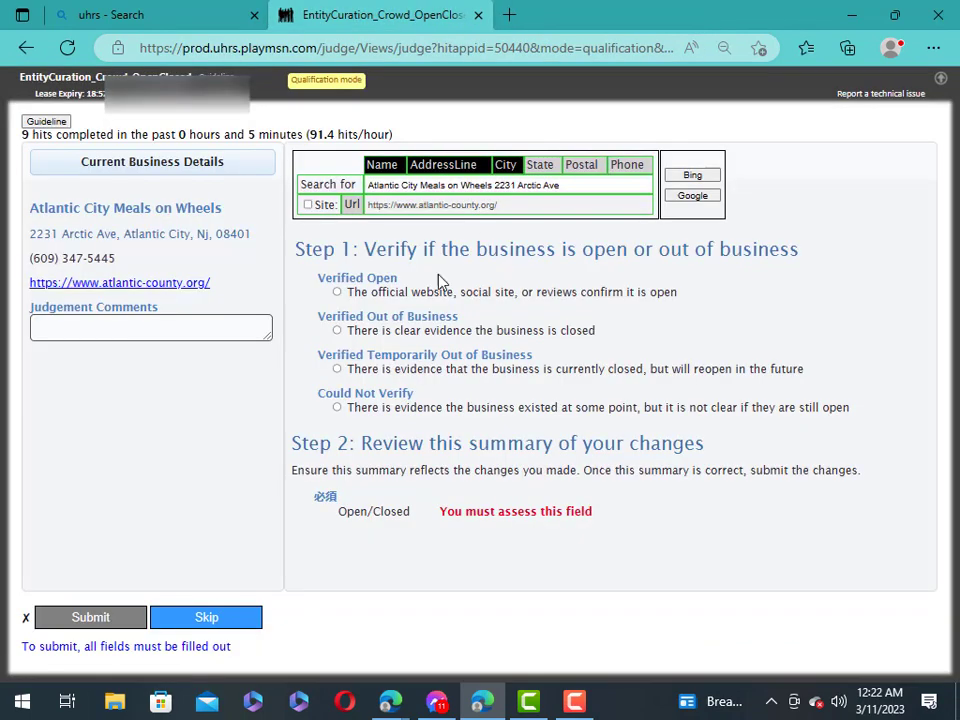
Judge Atlantic City Meals on Wheels as Could Not Verify with beleza-studio.com as evidence, and submit the judgement.
left_click(337, 408)
left_click(435, 429)
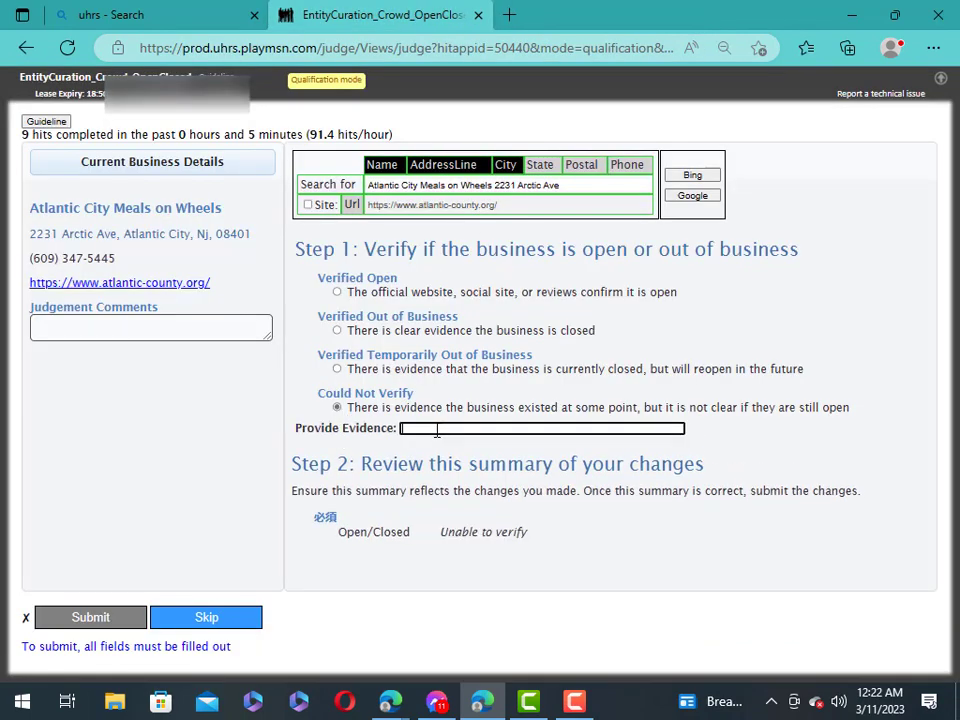
right_click(435, 429)
key("Escape")
type("http://beleza-studio.com")
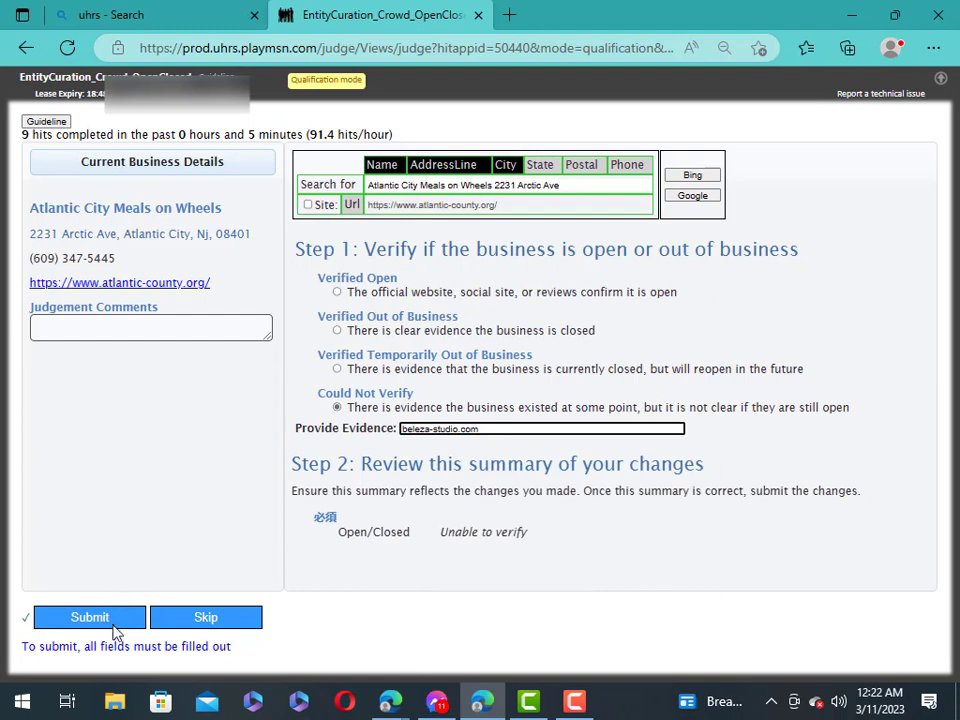
left_click(90, 617)
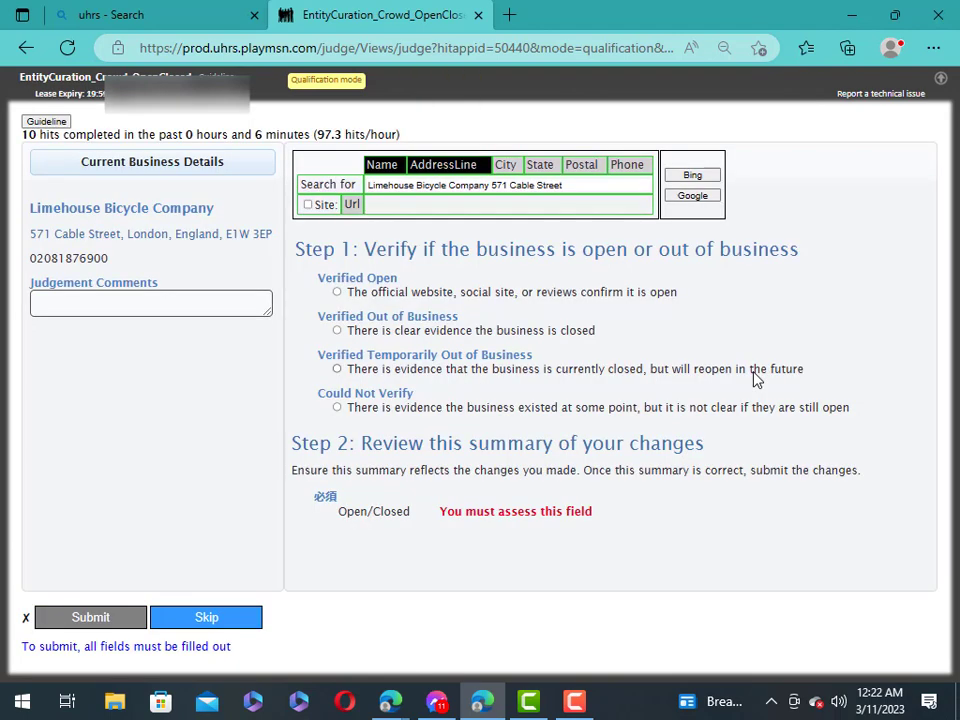
Look up Limehouse Bicycle Company on Google, check its business status, and return to the judging form.
left_click(699, 200)
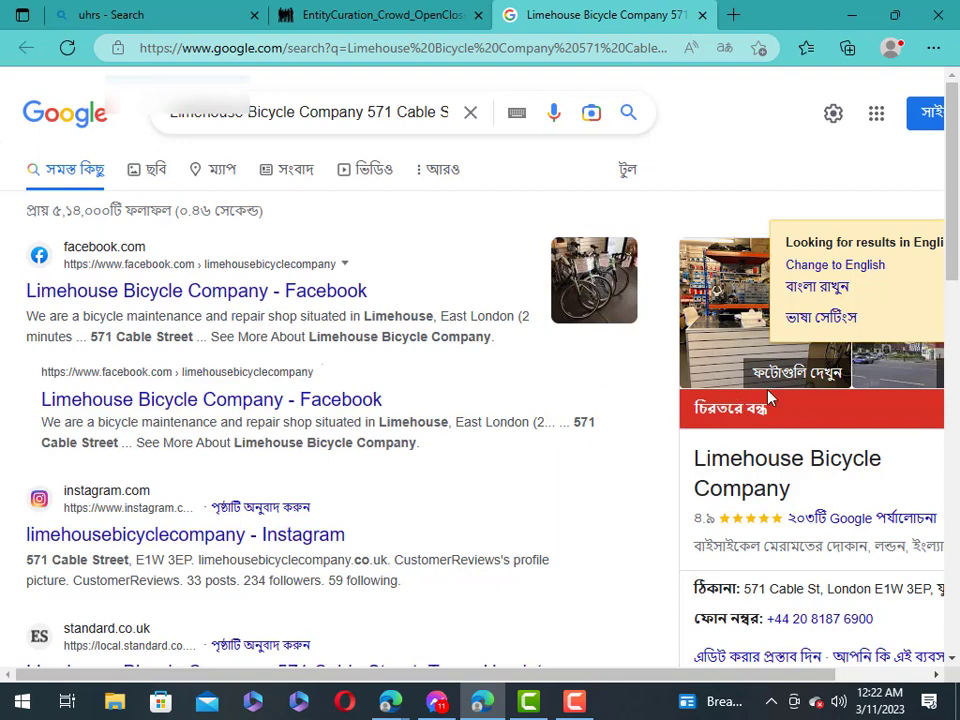
left_click(703, 15)
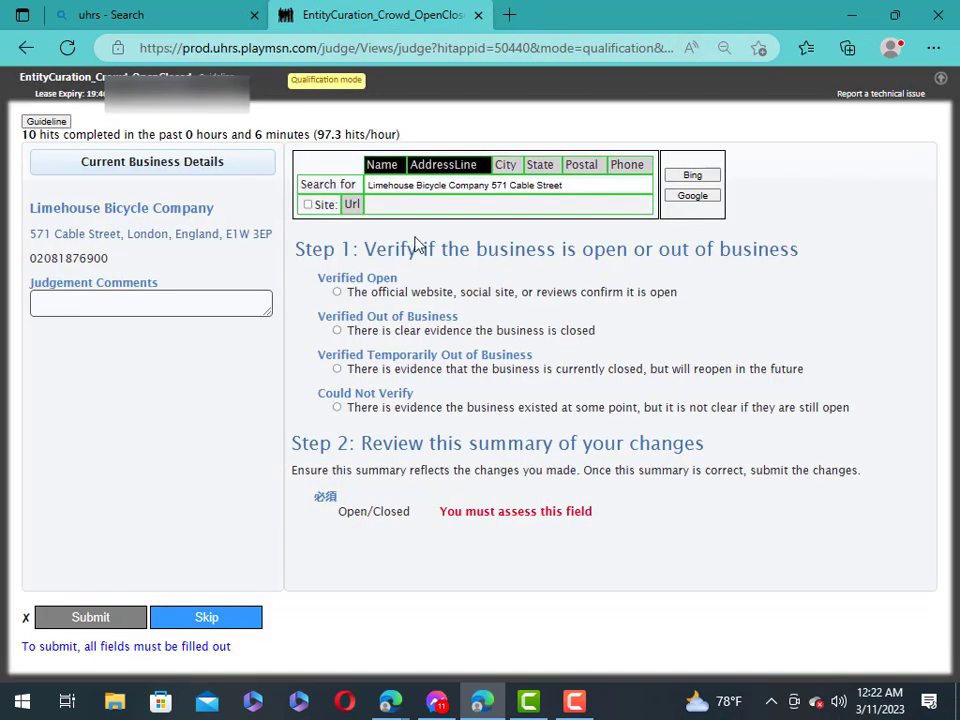
Judge Limehouse Bicycle Company as Verified Out of Business with the copied beleza-studio.com address as the source URL, and submit the judgement.
left_click(337, 331)
right_click(420, 430)
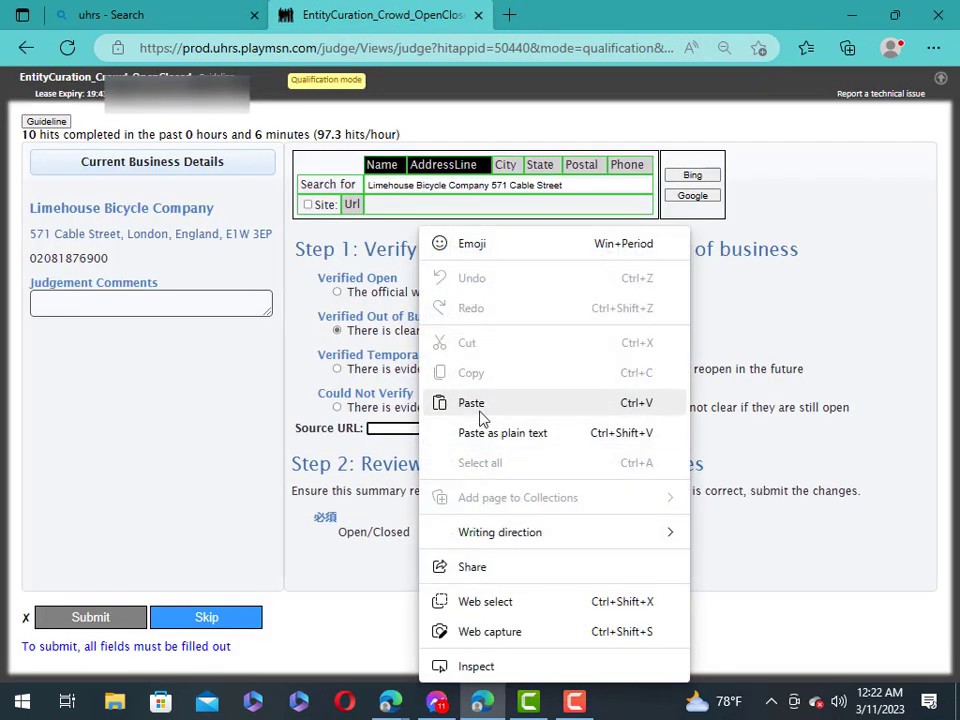
left_click(480, 404)
left_click(116, 624)
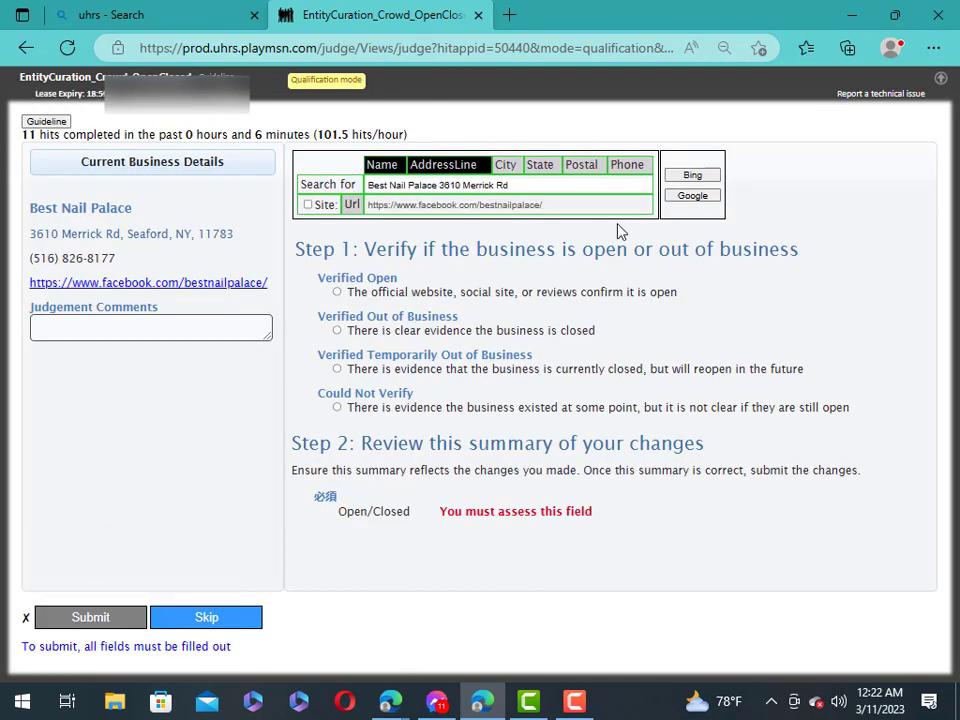
Look up Best Nail Palace on Google, check its opening status, and return to the judging form.
left_click(683, 199)
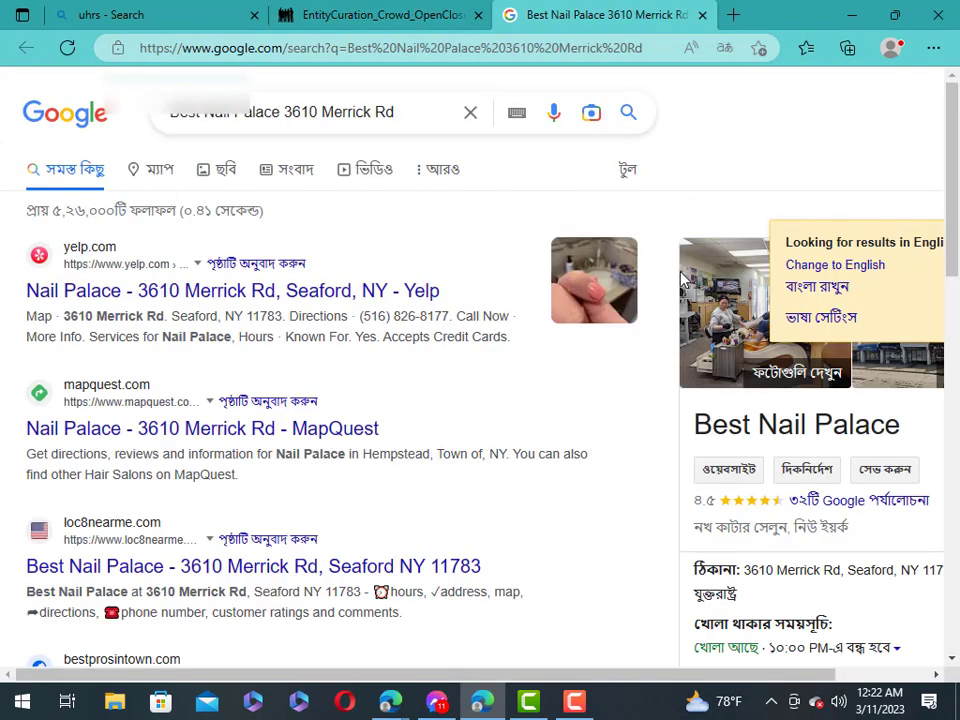
scroll(683, 282, "down", 3)
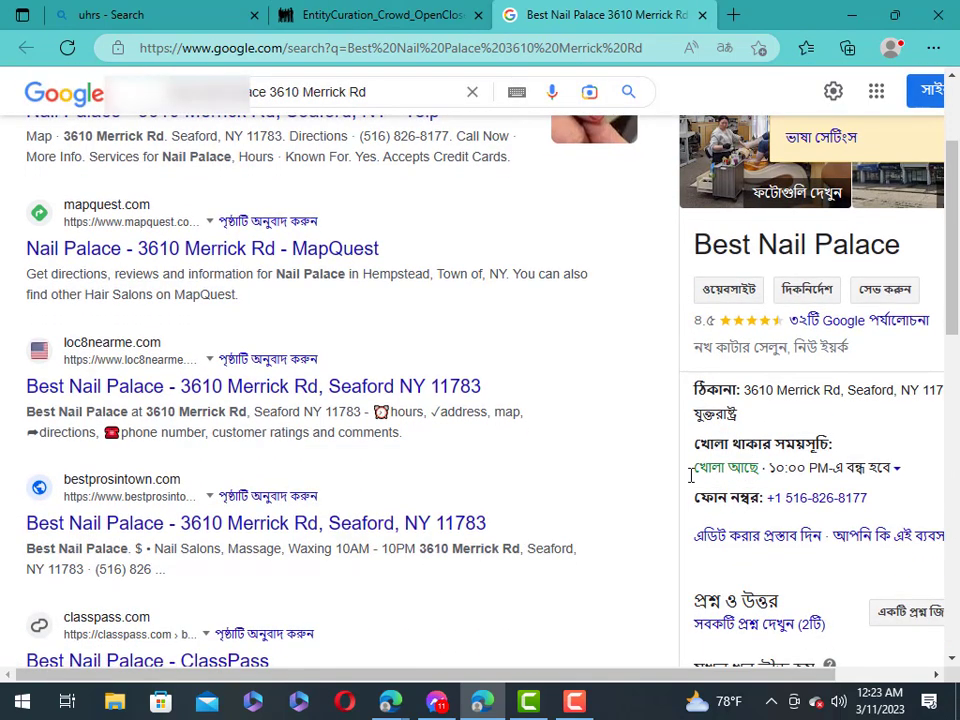
right_click(594, 254)
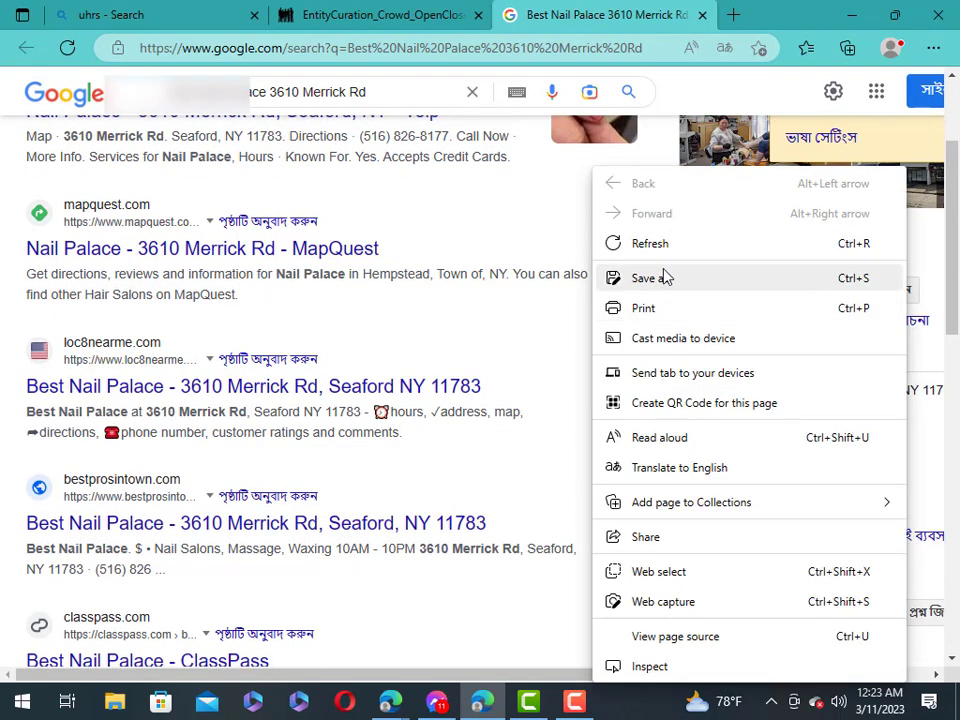
left_click(555, 370)
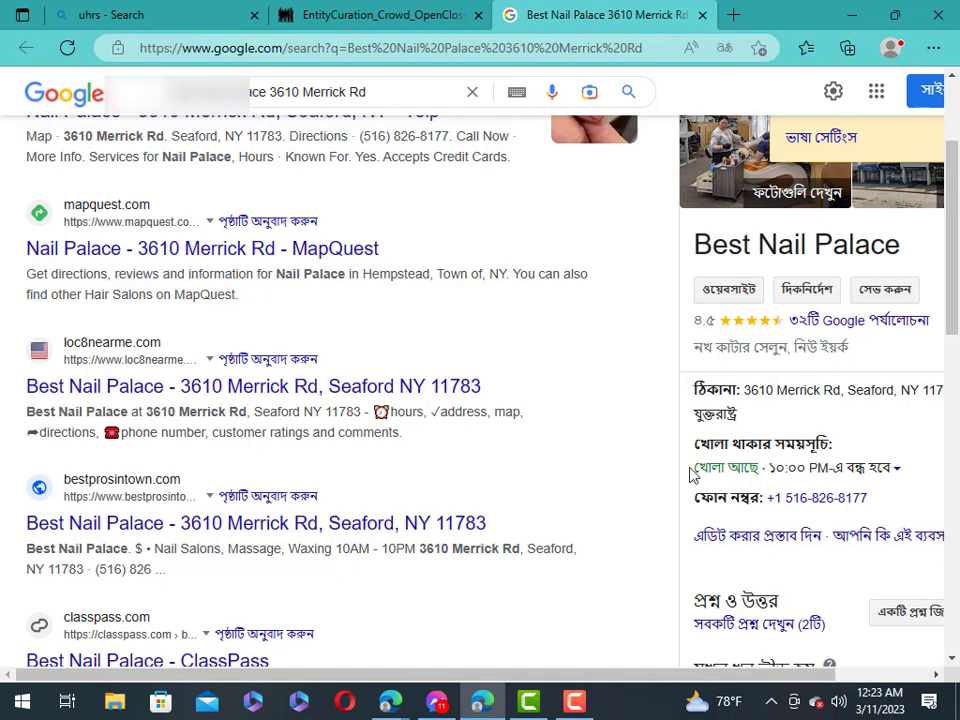
left_click(702, 15)
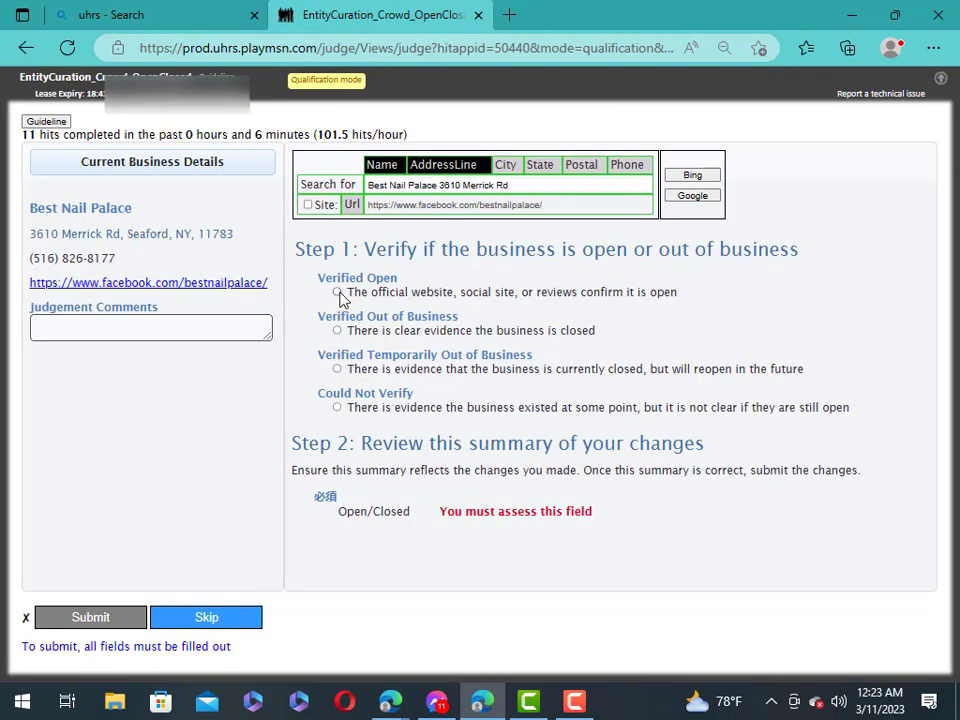
Judge Best Nail Palace as Verified Open with the copied beleza-studio.com address as the source URL, and submit the judgement.
left_click(337, 292)
left_click(424, 430)
right_click(424, 430)
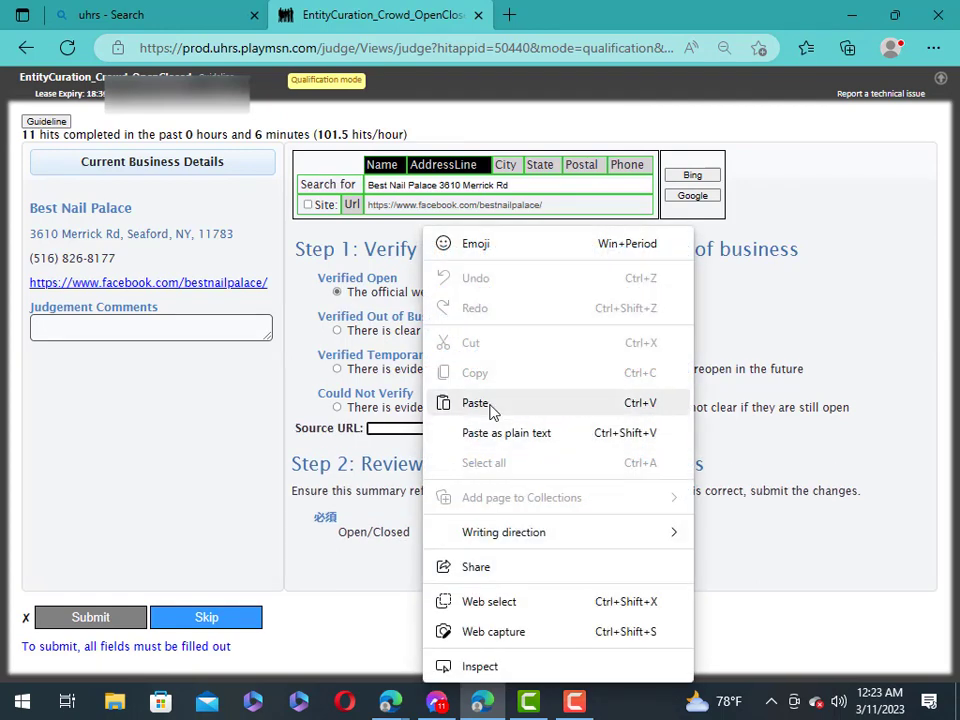
left_click(490, 412)
left_click(126, 620)
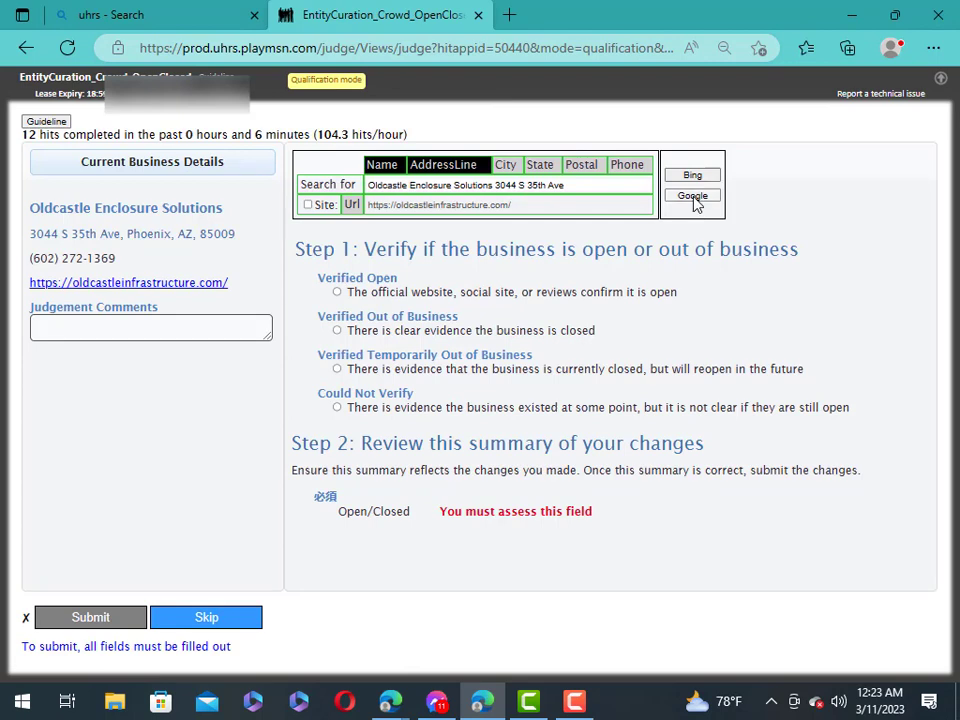
Check Oldcastle Enclosure Solutions on Google and submit a Verified Out of Business judgement with the copied address as the source URL.
left_click(693, 197)
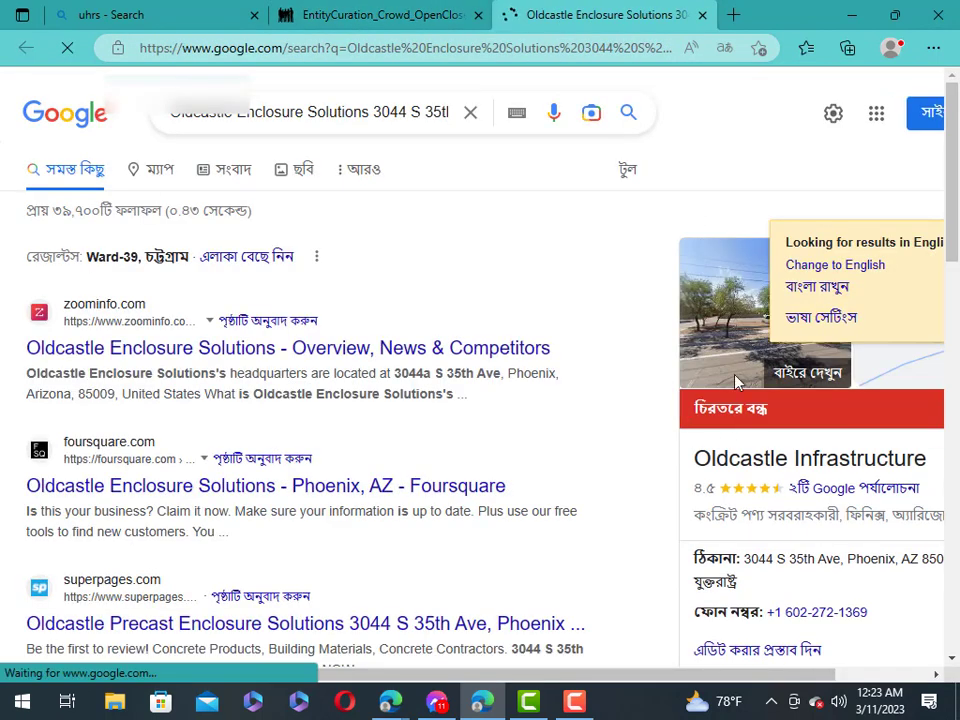
left_click(702, 15)
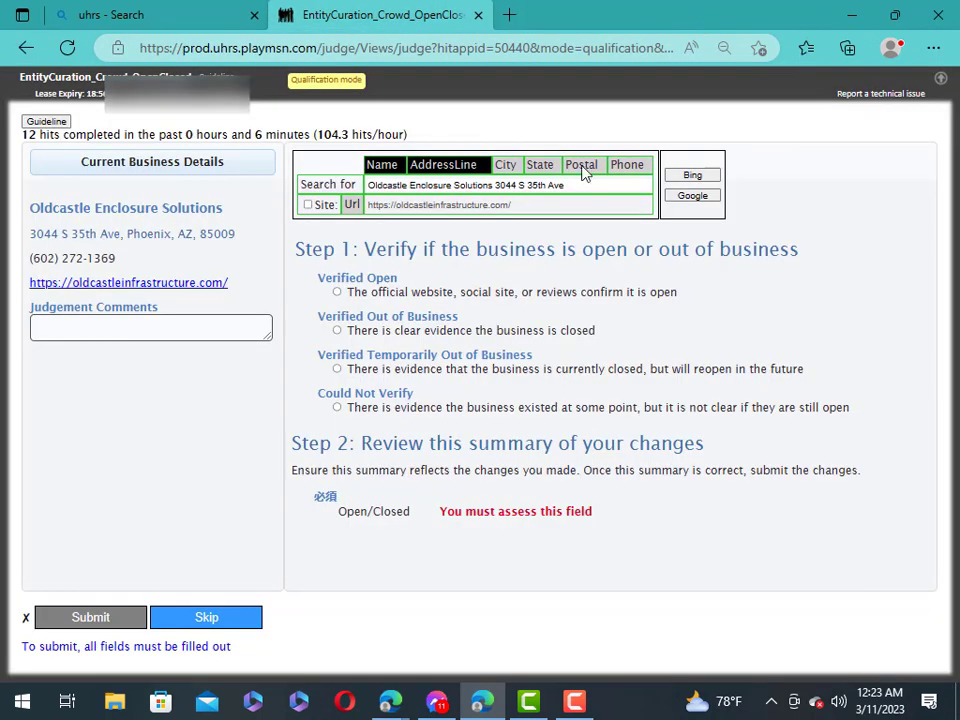
left_click(337, 331)
left_click(431, 433)
right_click(431, 431)
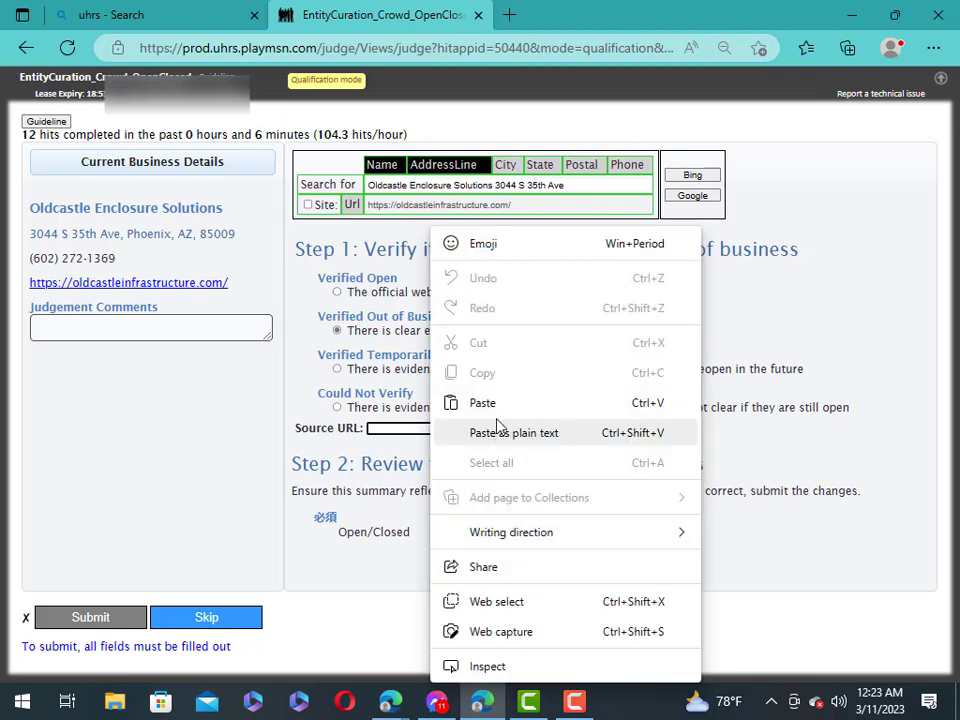
left_click(497, 403)
left_click(139, 619)
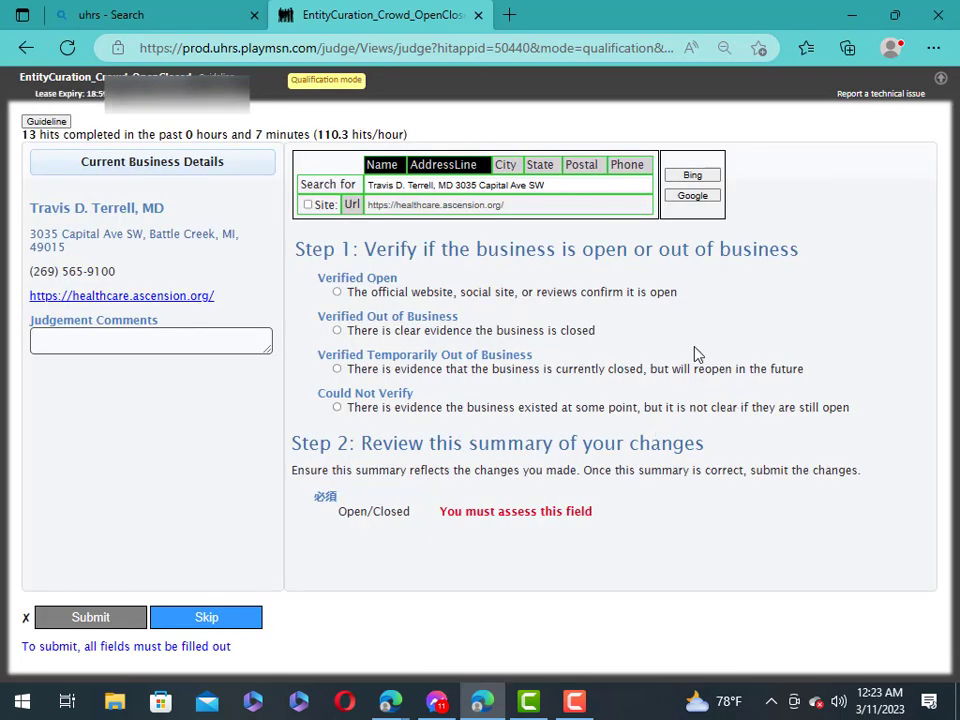
Check the listed doctor's practice on Google and submit a Verified Out of Business judgement with the copied address as the source URL.
left_click(691, 197)
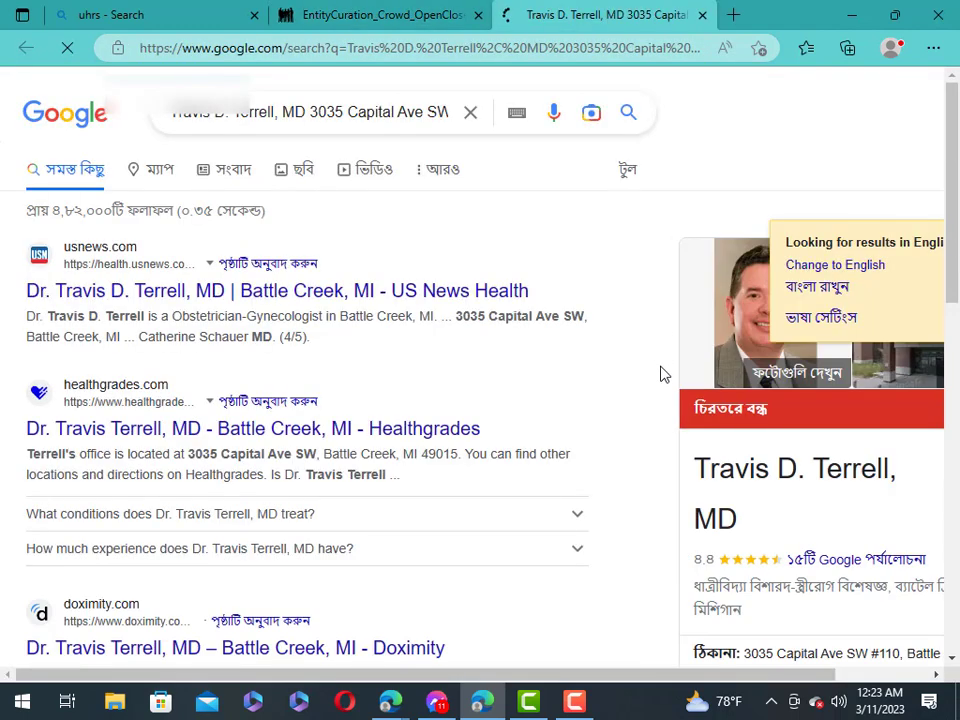
left_click(703, 16)
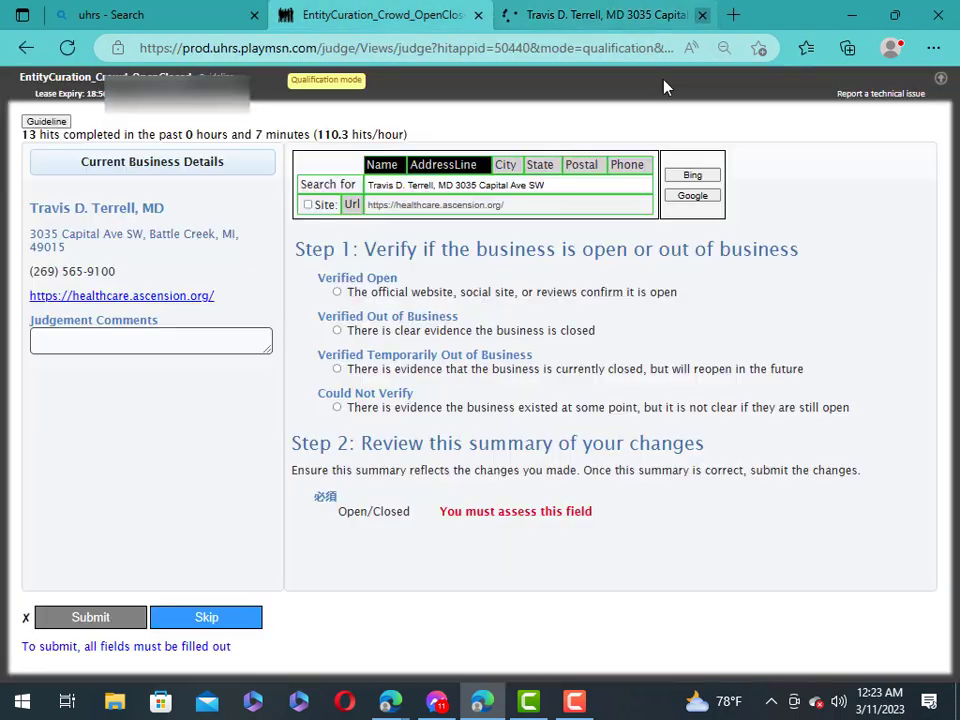
left_click(337, 330)
left_click(439, 424)
right_click(439, 424)
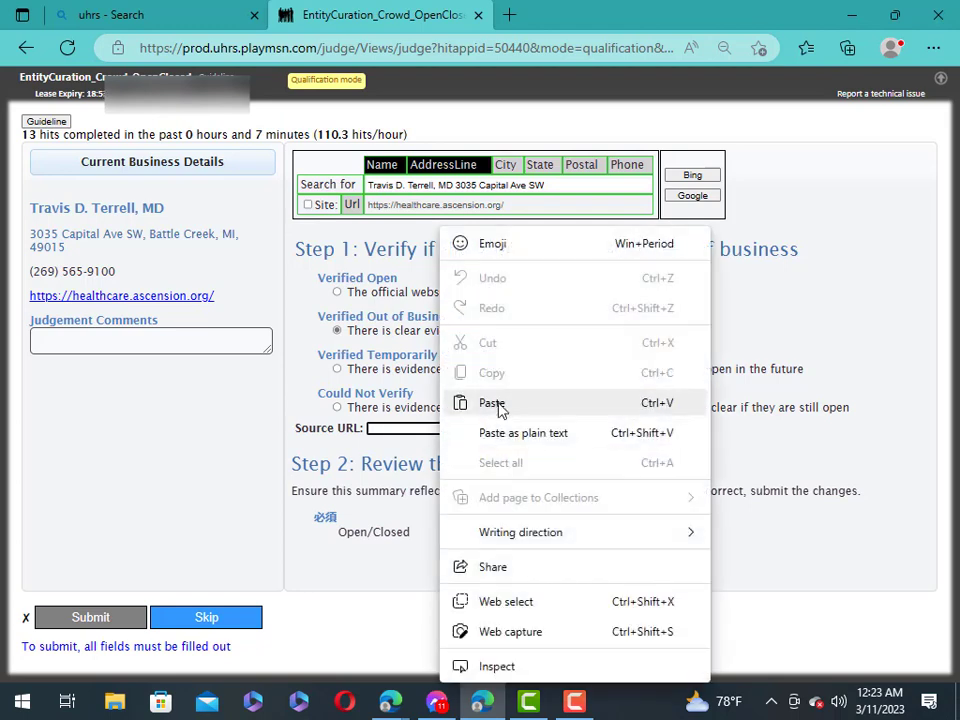
left_click(500, 405)
left_click(135, 621)
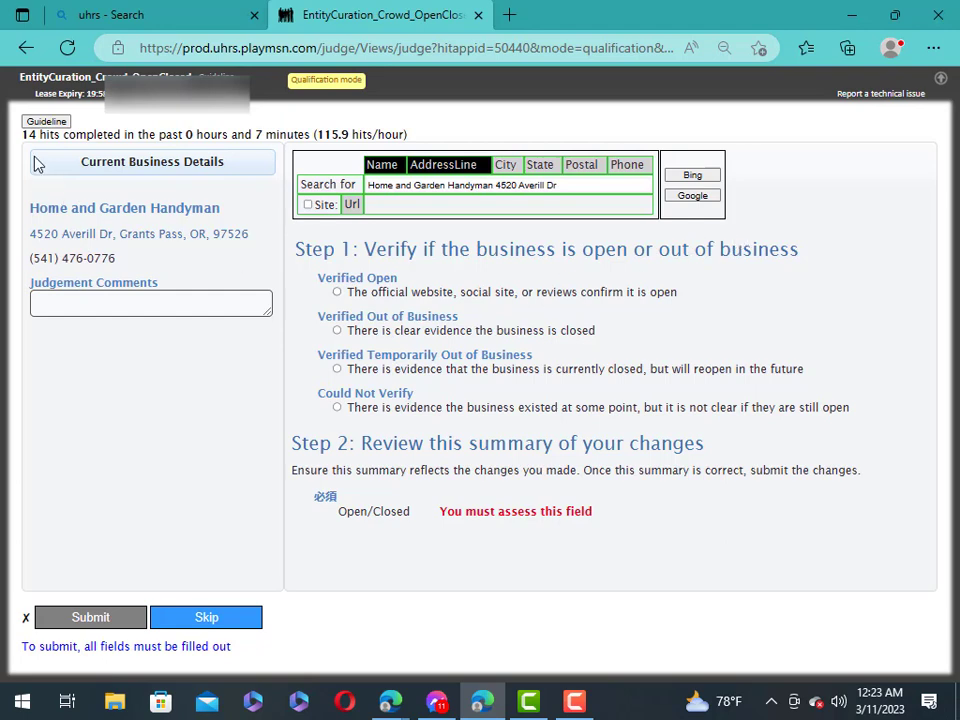
left_click_drag(23, 136, 38, 134)
left_click_drag(38, 134, 63, 134)
left_click(155, 404)
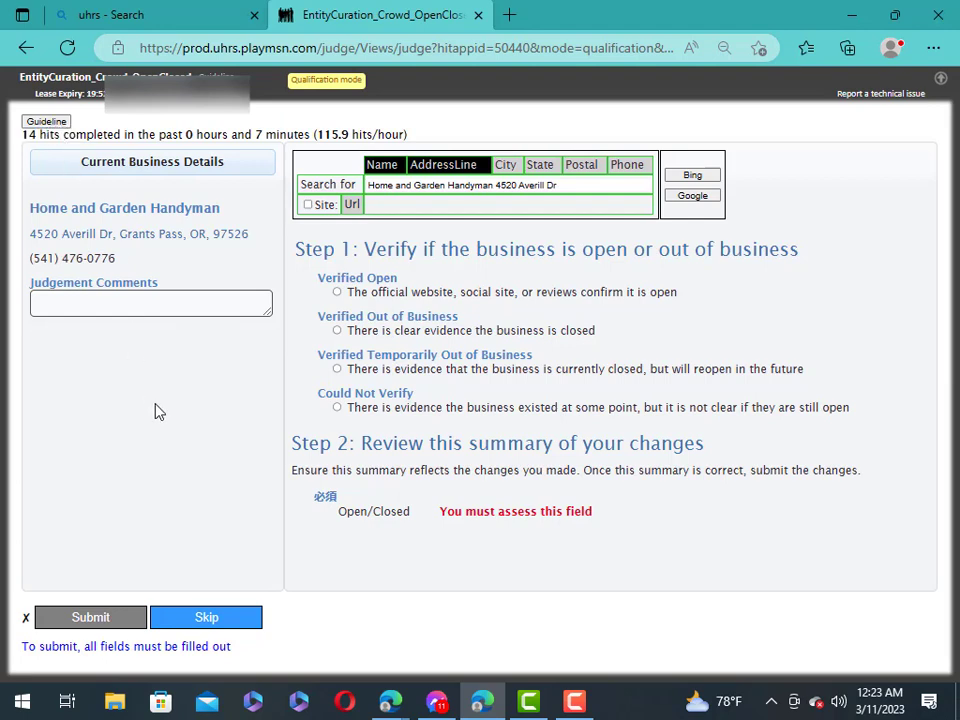
Provisionally mark Home and Garden Handyman as Verified Temporarily Out of Business, look it up on Google, and return to the judging form.
left_click(337, 369)
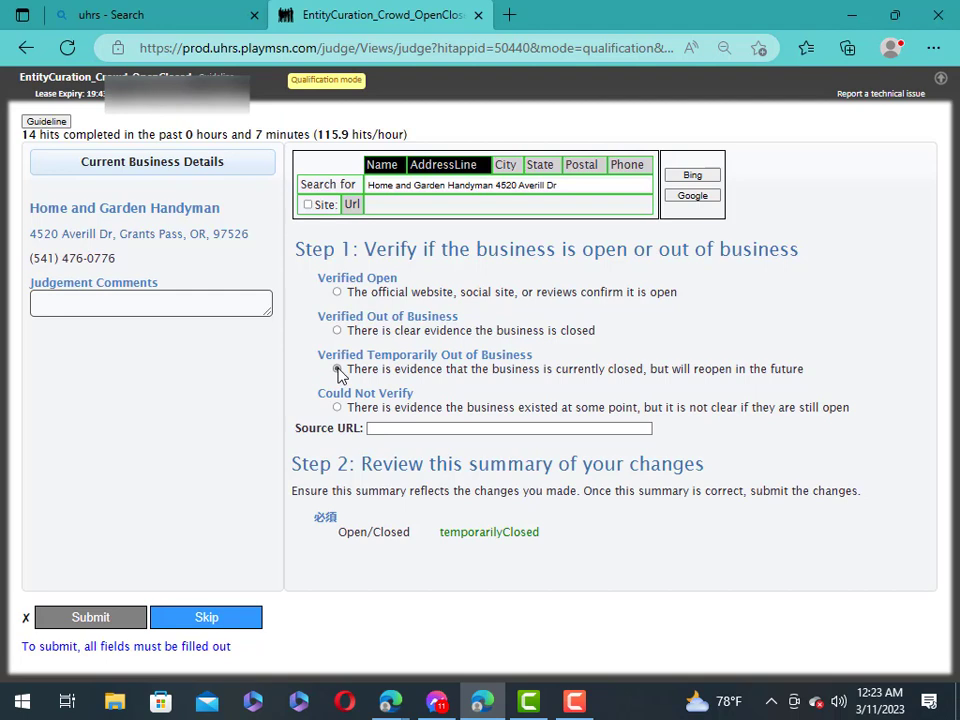
left_click(701, 199)
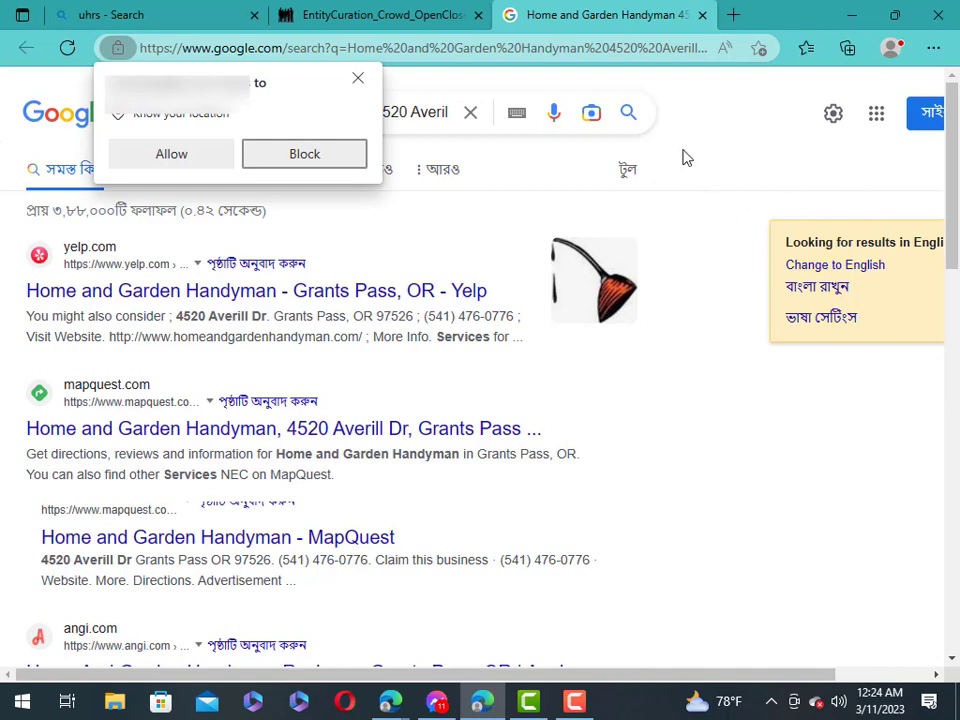
left_click(702, 15)
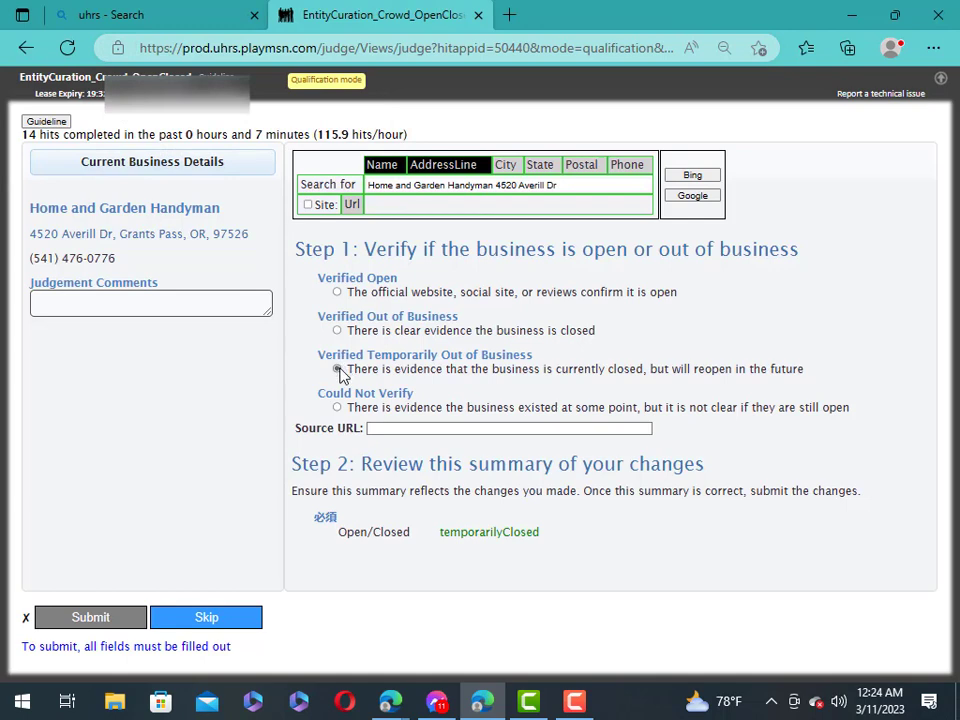
Judge Home and Garden Handyman as Could Not Verify with beleza-studio.com as evidence, and submit the judgement.
left_click(337, 408)
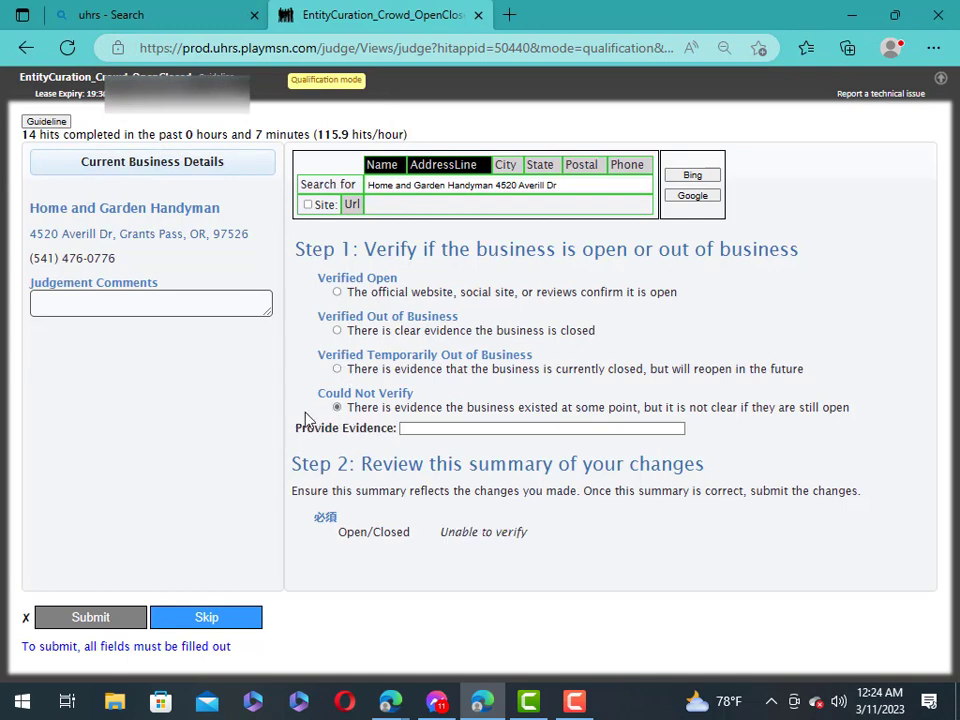
right_click(467, 429)
left_click(522, 401)
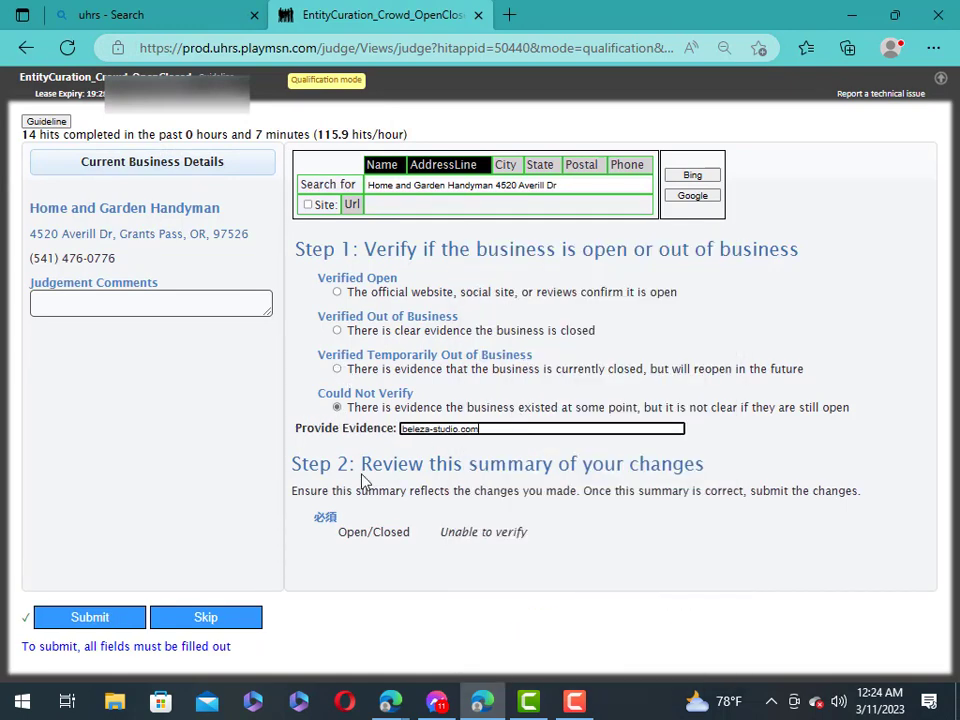
left_click(116, 619)
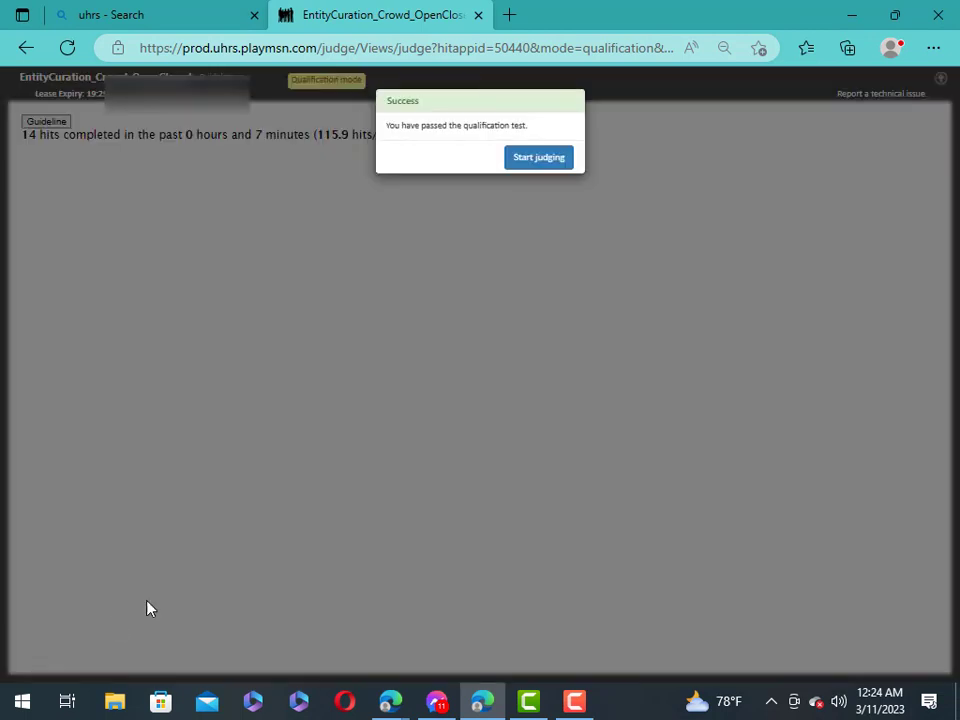